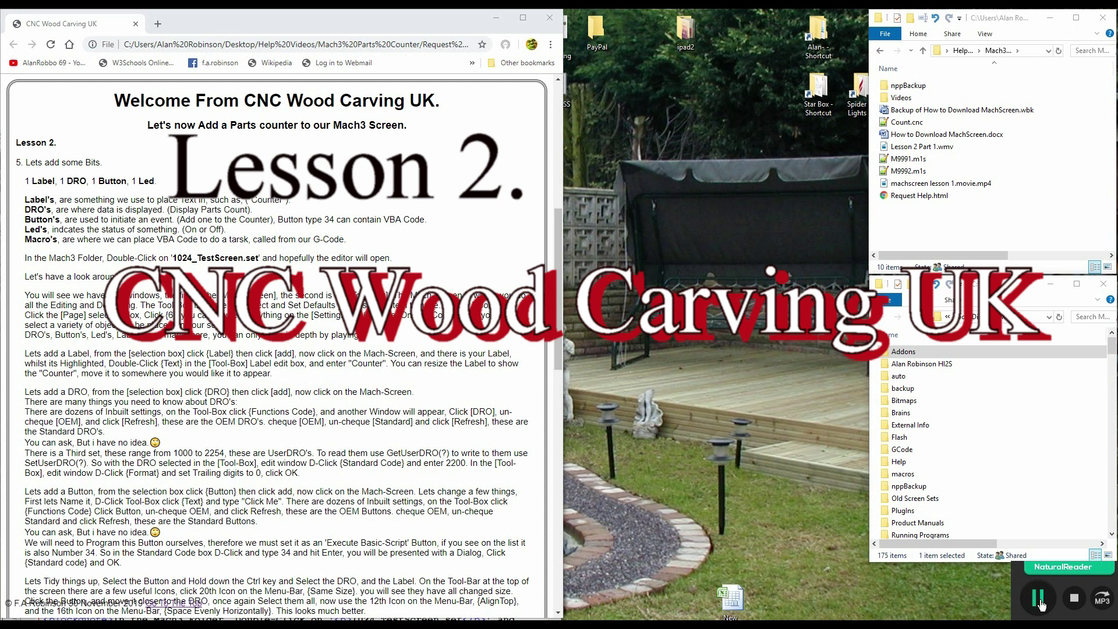
Pause and resume the read-aloud narration several times
click(1039, 598)
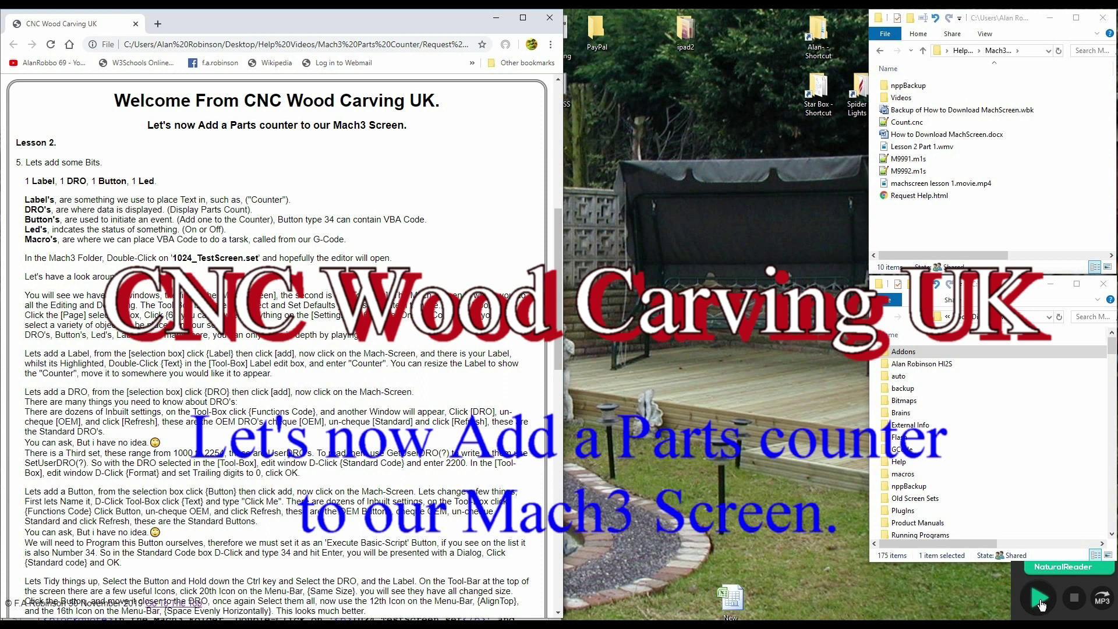
click(1039, 599)
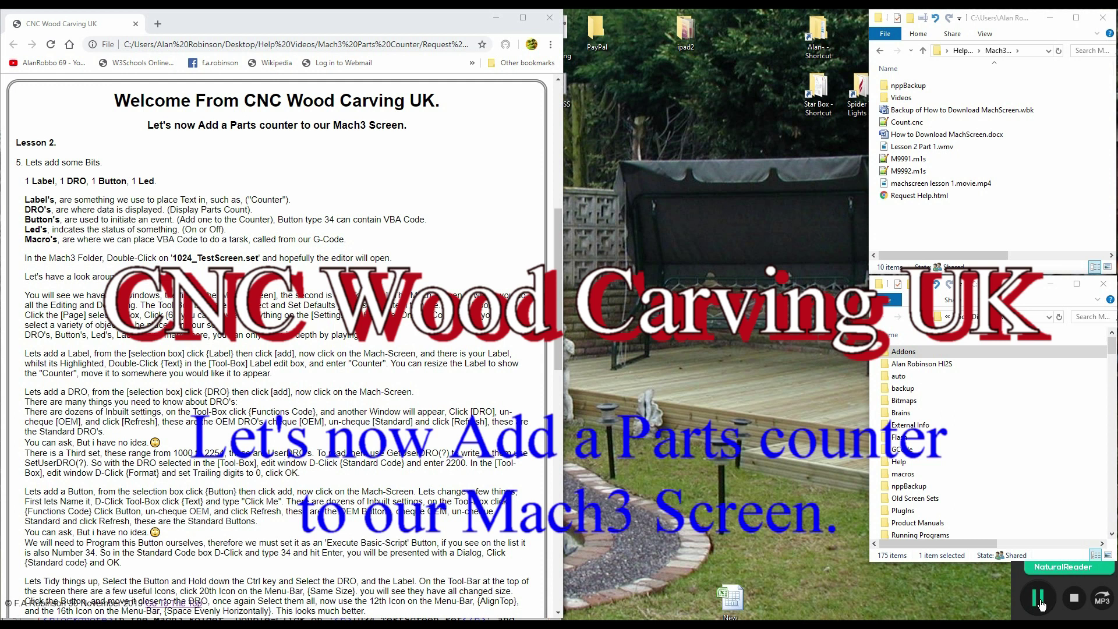
click(1041, 604)
click(1041, 600)
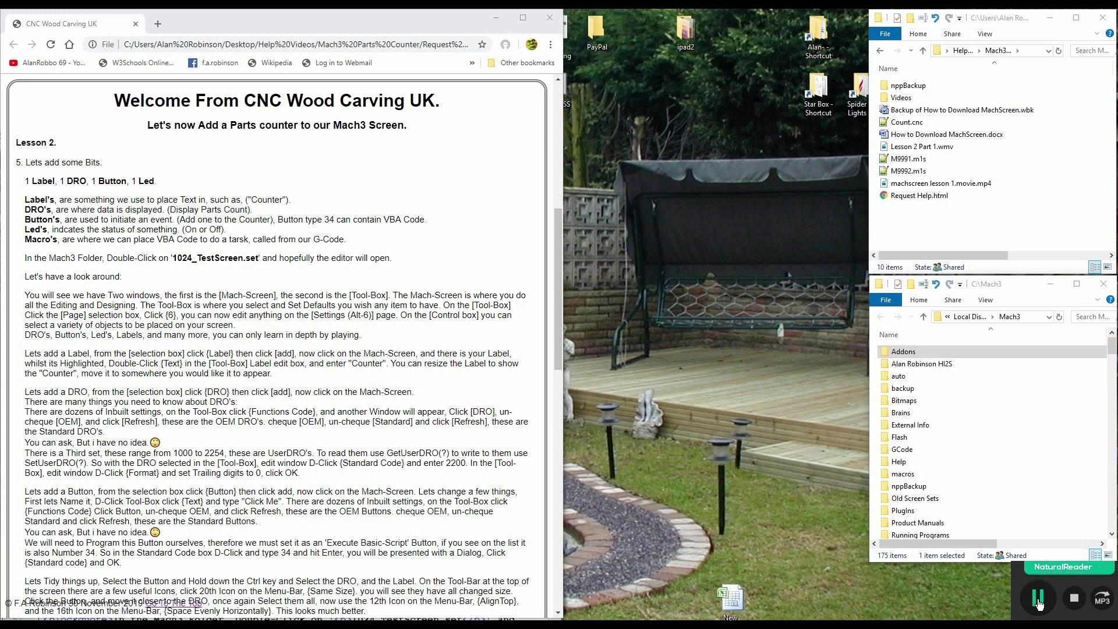
click(1038, 602)
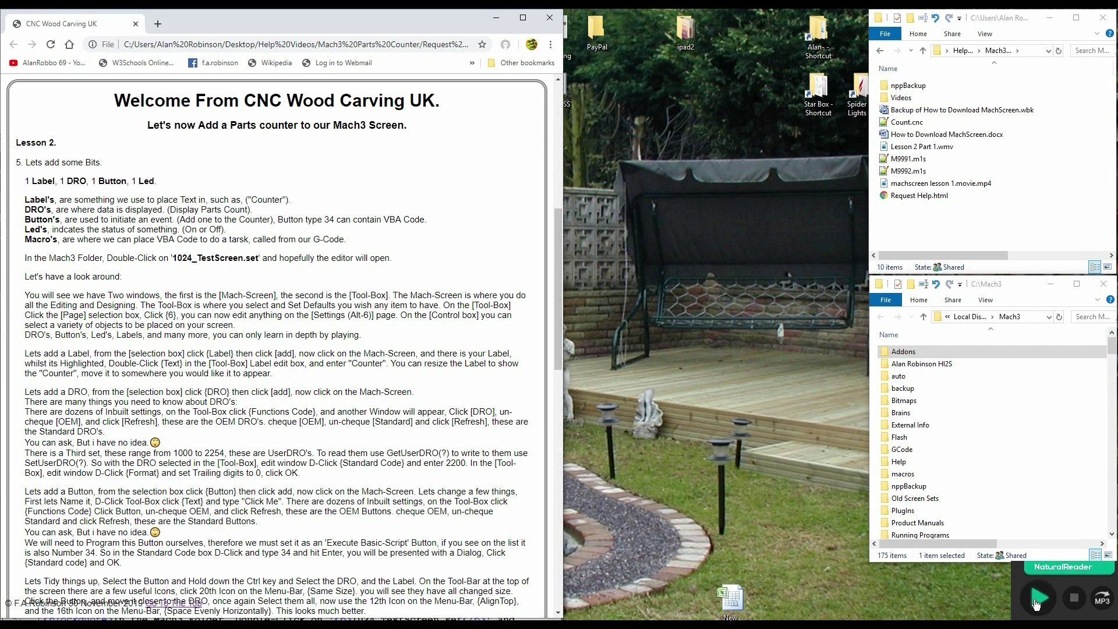
click(1038, 602)
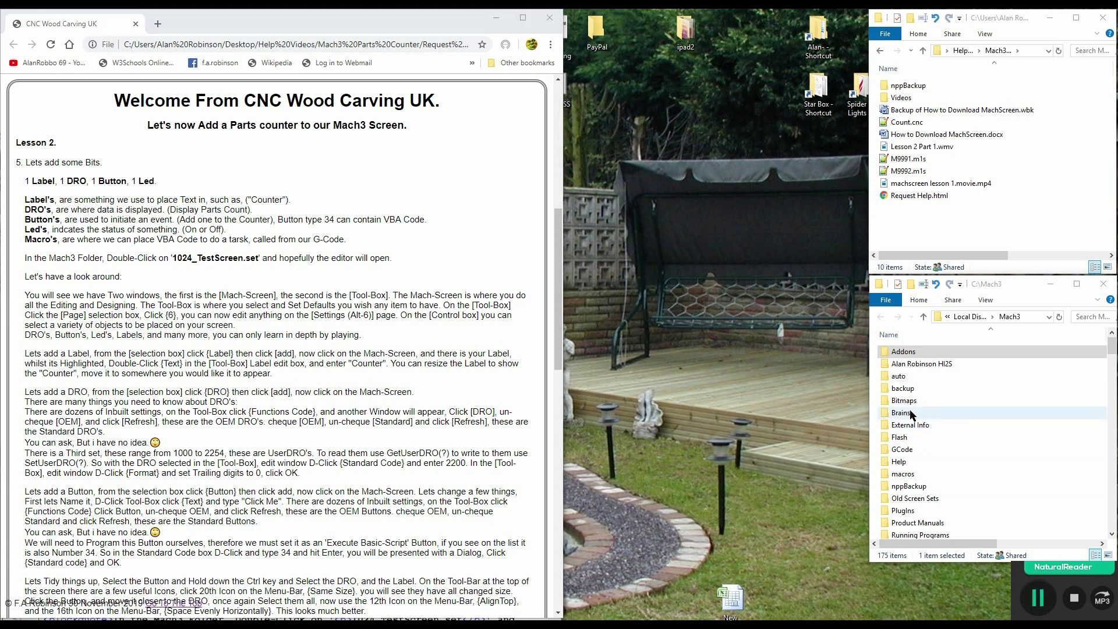
Open 1024_TestScreen.set from the C:\Mach3 folder in MachScreen
click(1028, 317)
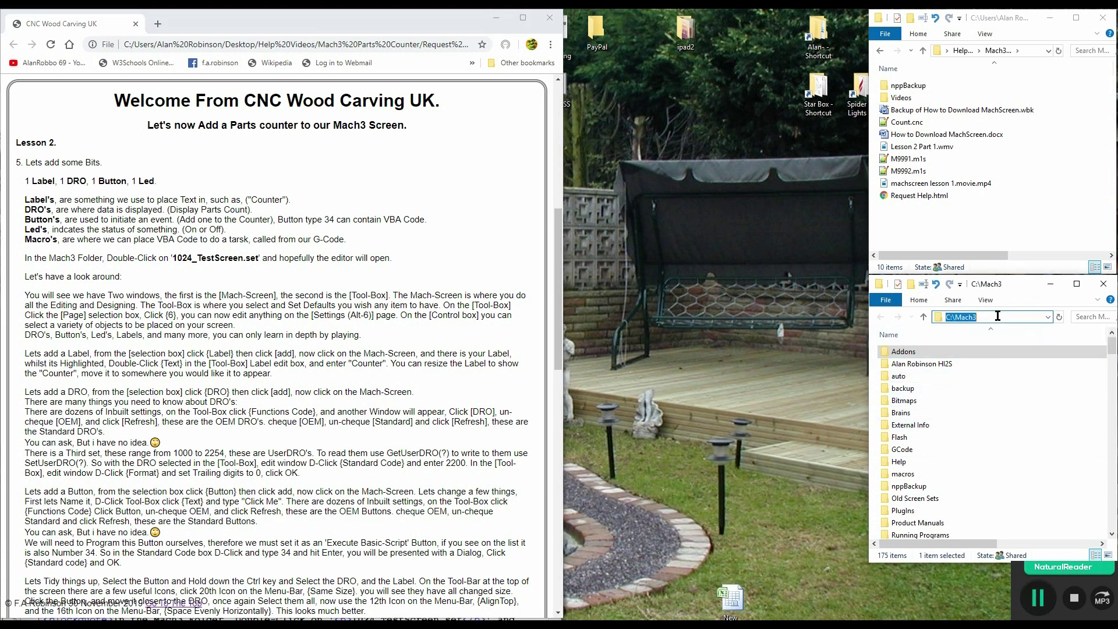
click(1012, 318)
click(906, 353)
scroll(908, 361, down, 6)
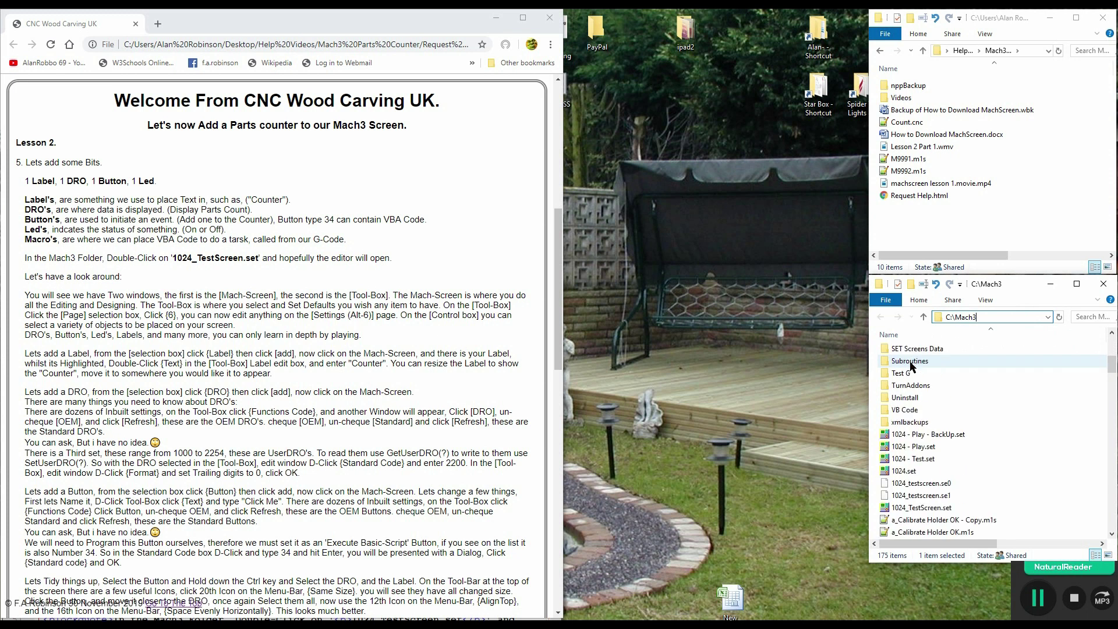
scroll(918, 402, down, 1)
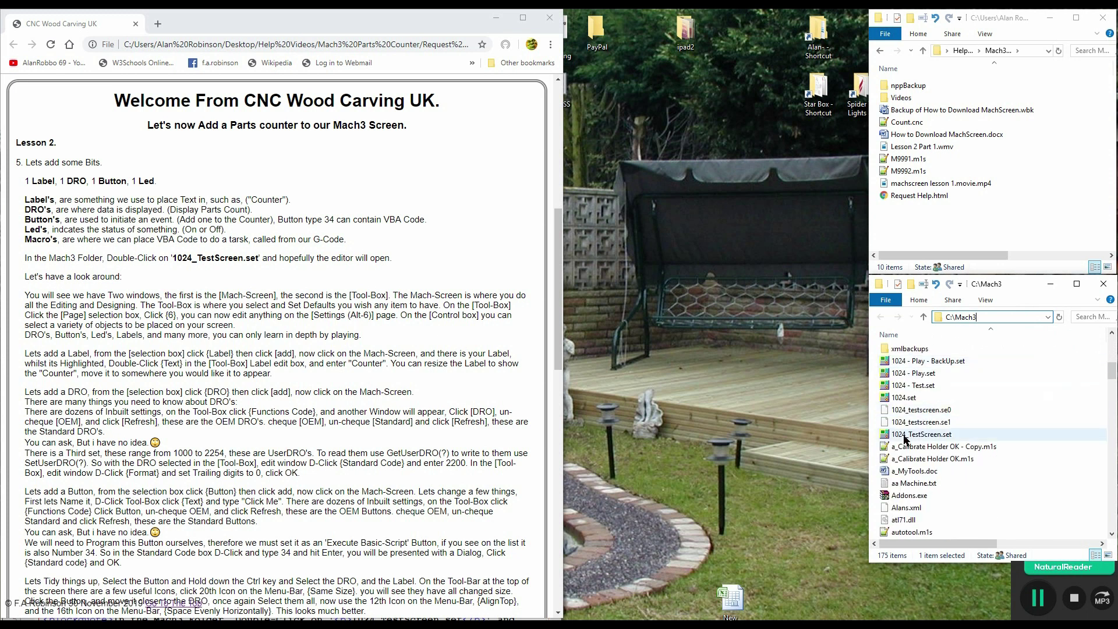
double_click(905, 435)
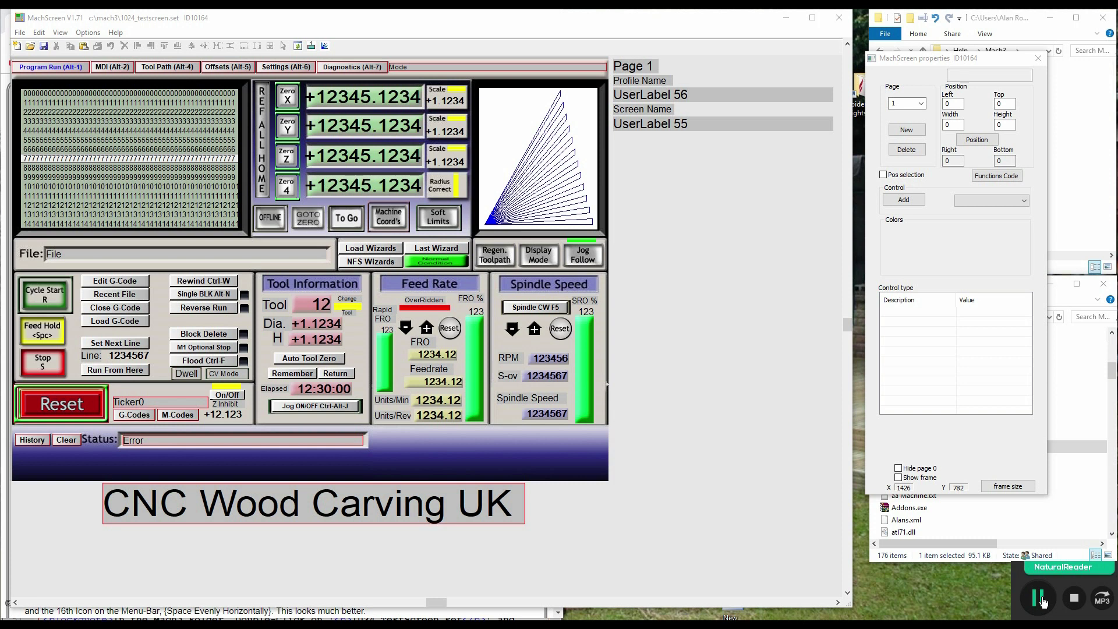
Switch the screen editor to Page 6, the Settings page
click(1040, 599)
click(1040, 599)
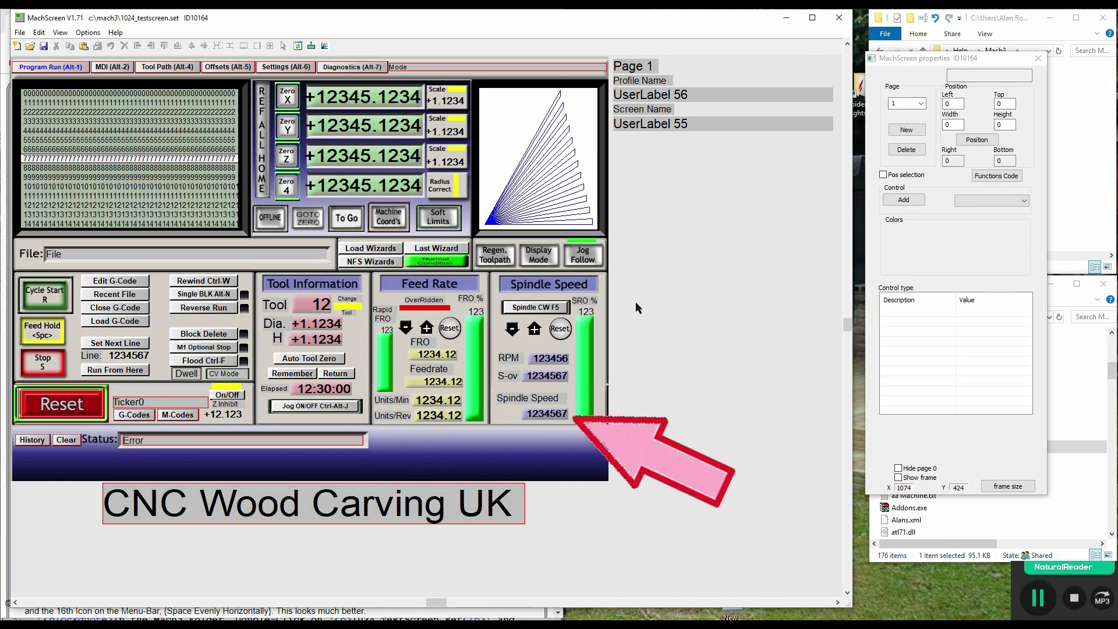
click(938, 254)
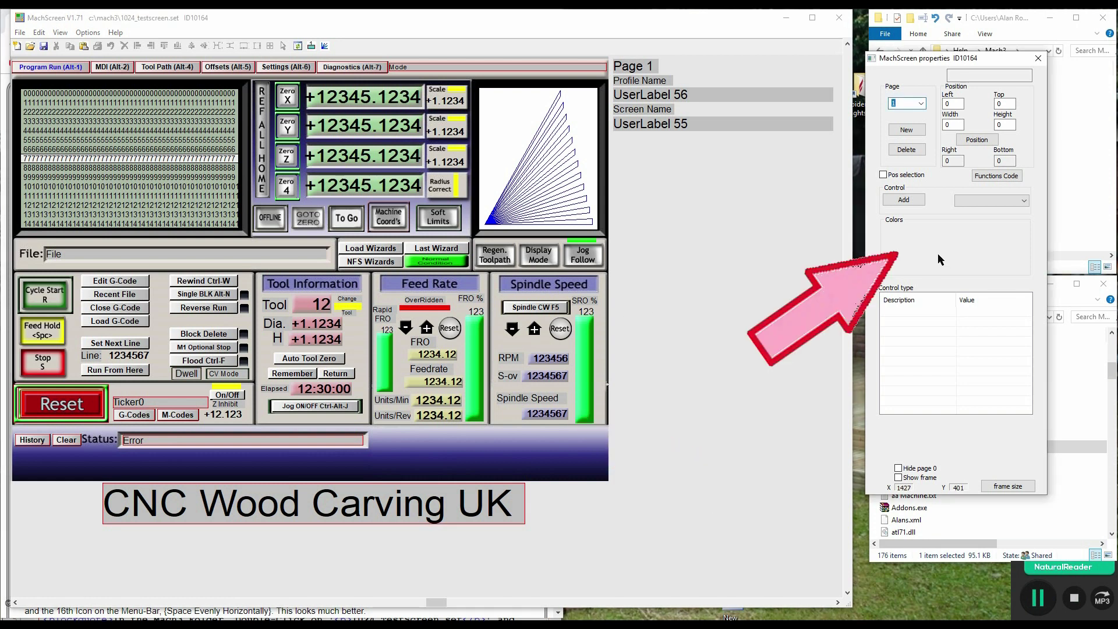
click(683, 342)
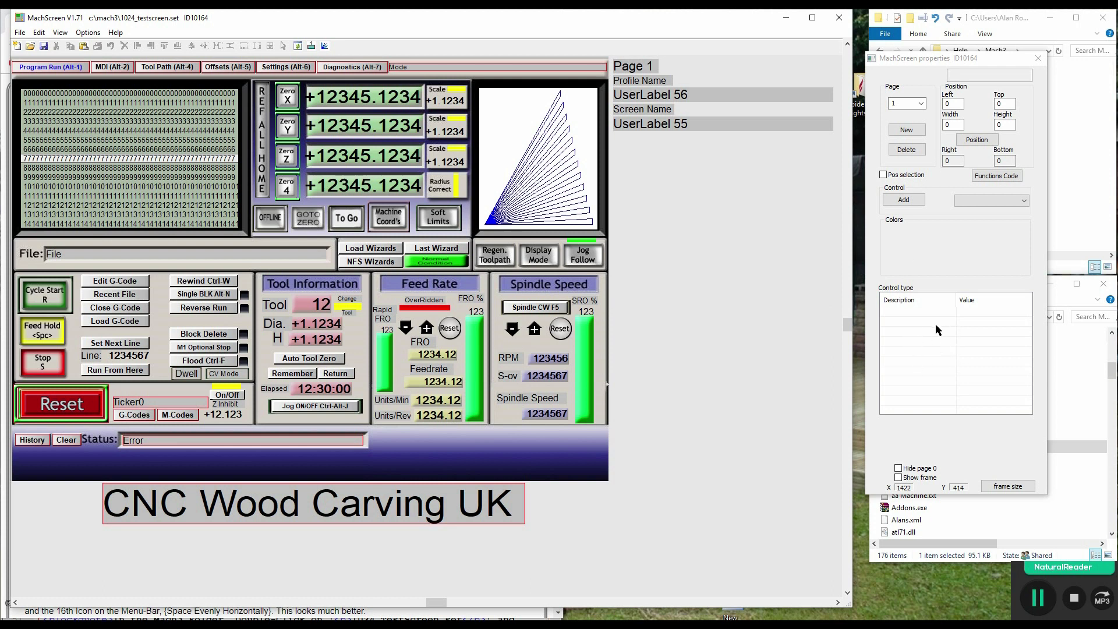
click(920, 103)
click(897, 160)
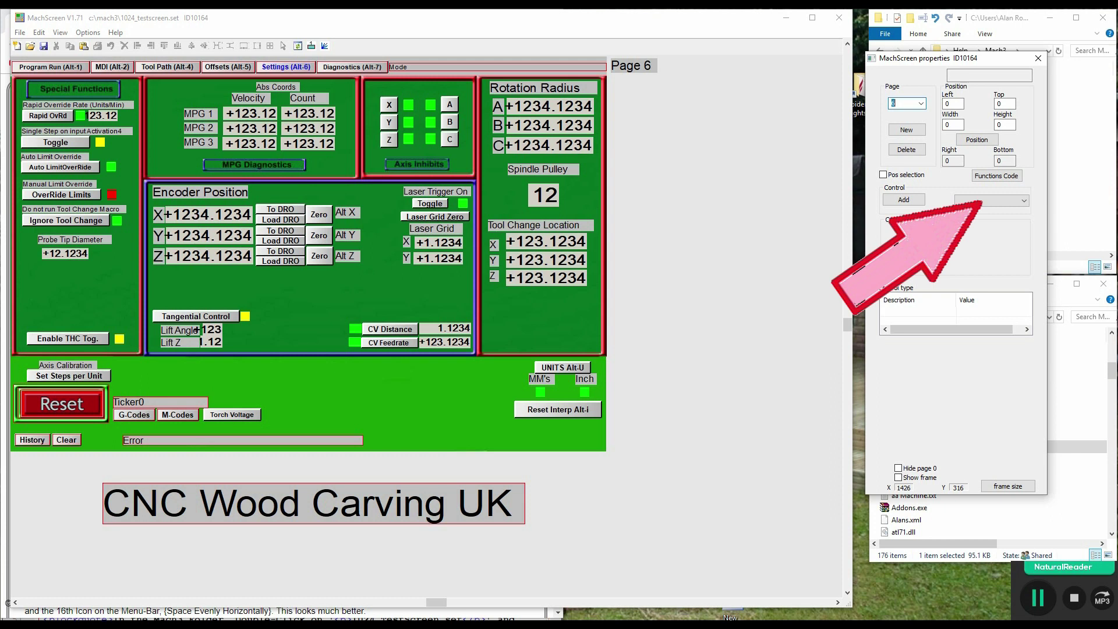
Add a new Label control, placed right of the Rotation Radius panel
click(1024, 201)
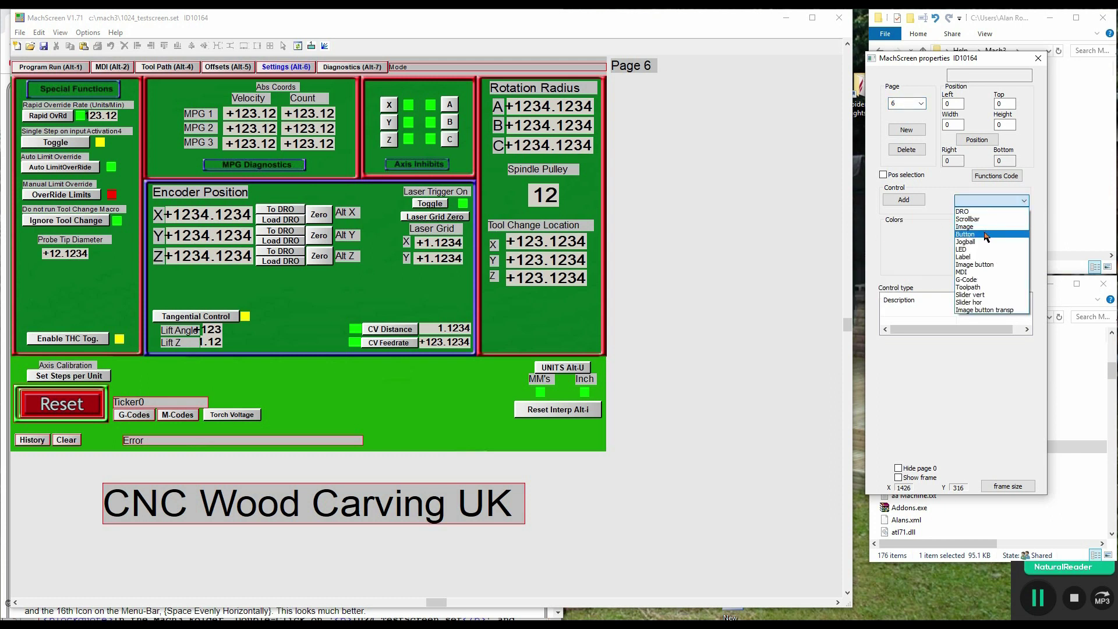
click(914, 264)
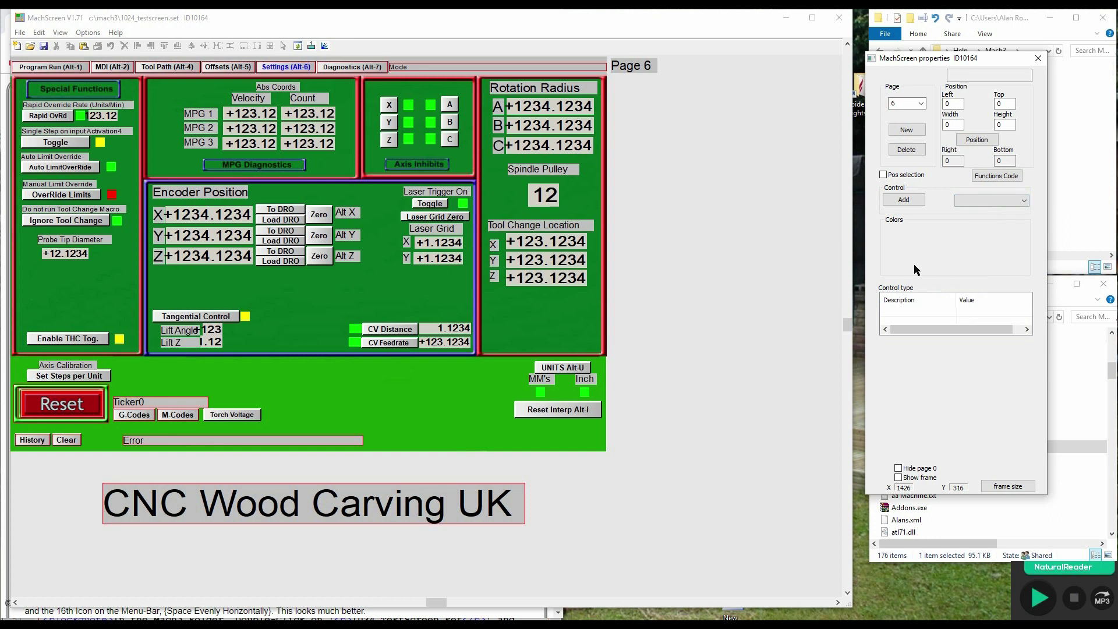
click(828, 539)
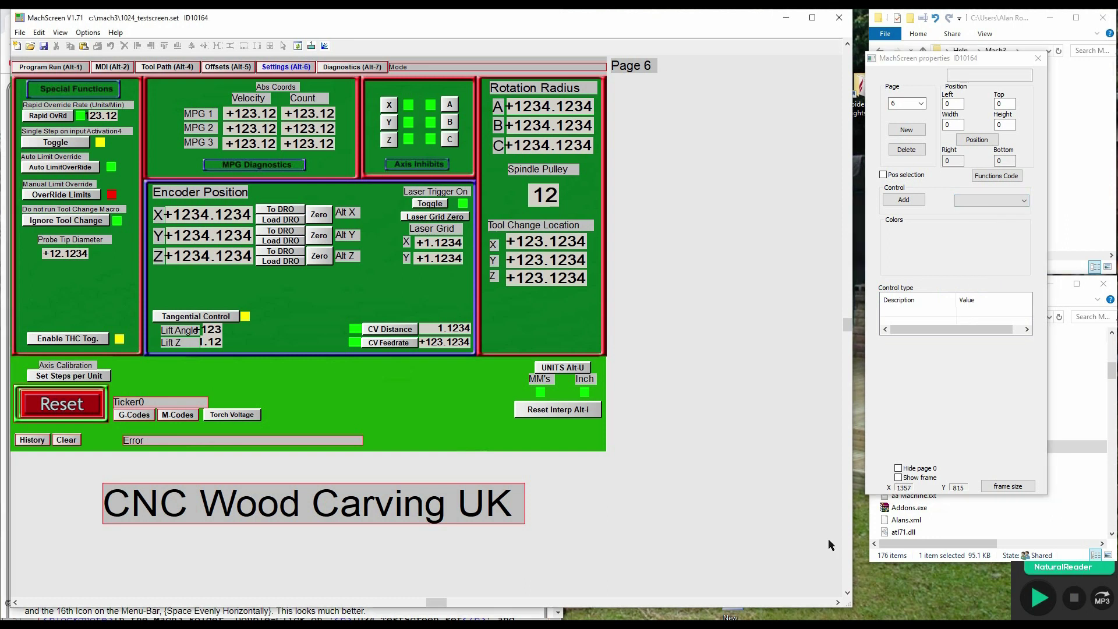
click(1038, 602)
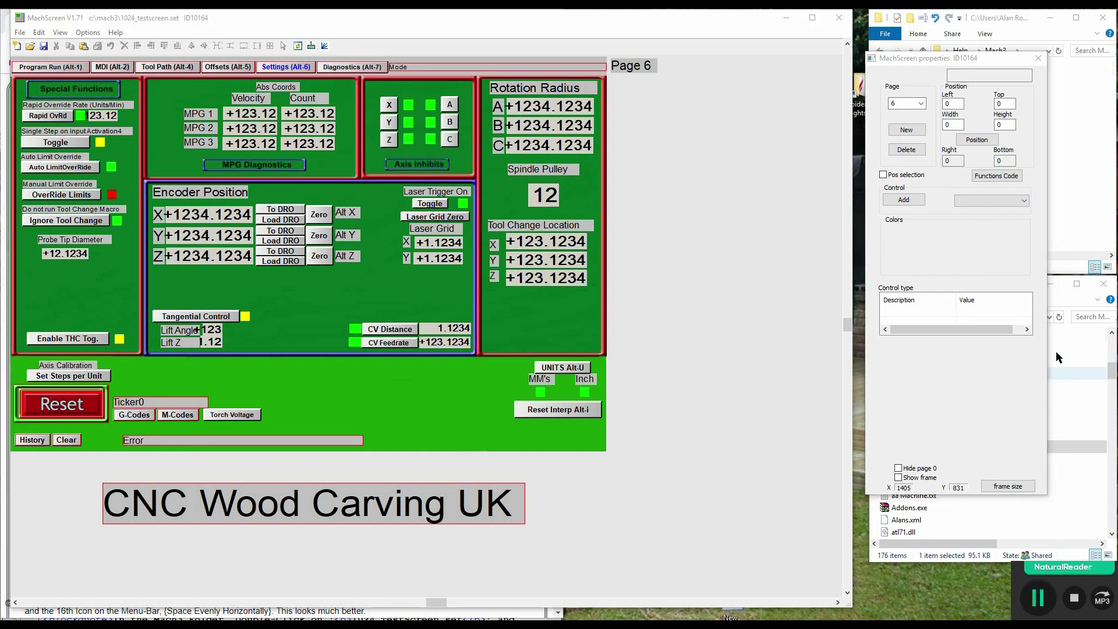
click(1024, 201)
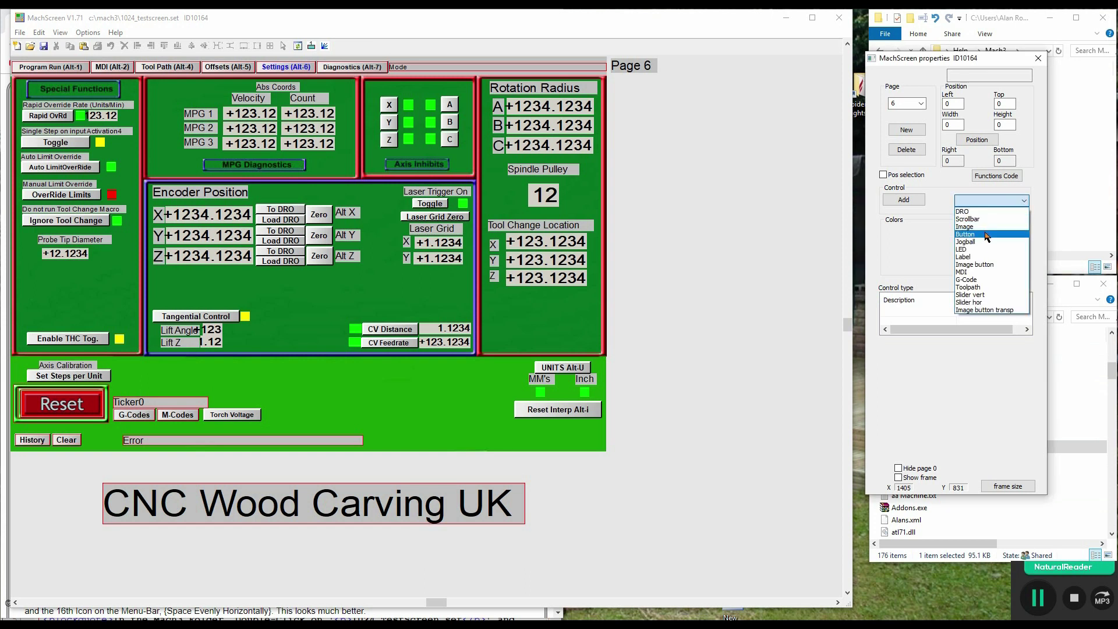
click(962, 257)
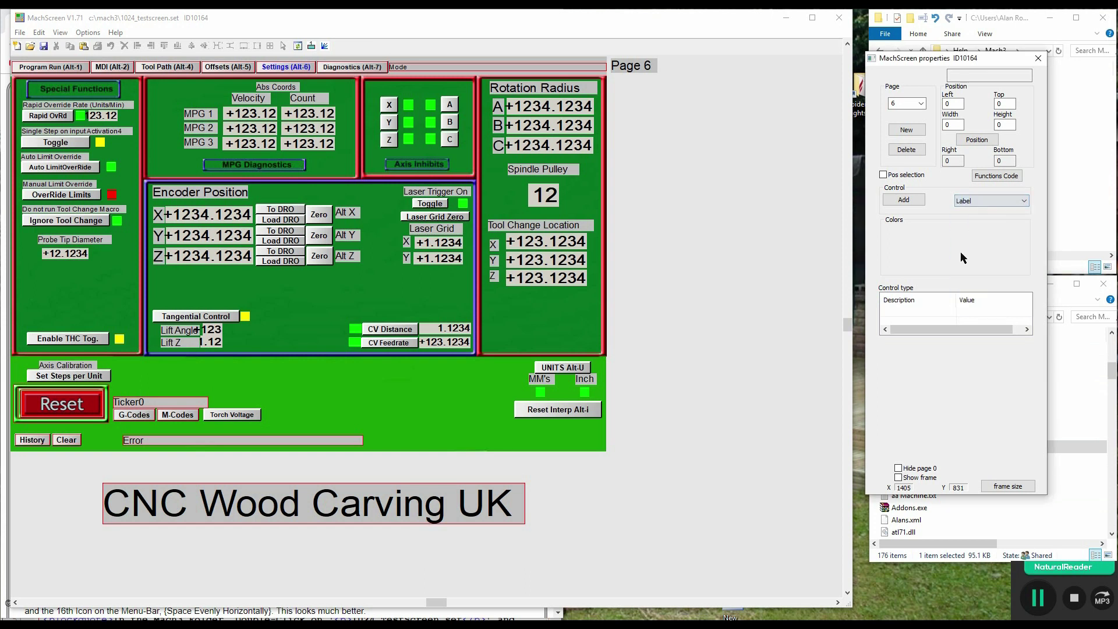
click(904, 200)
click(687, 236)
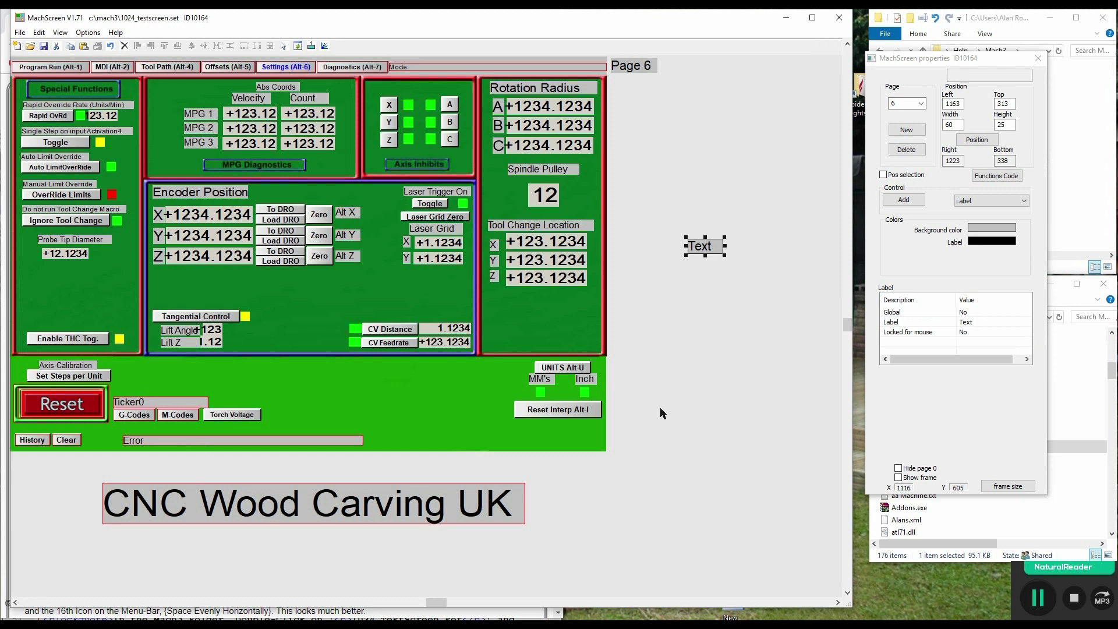
Set the label text to Counter, widen it to fit, and nudge the nearby small control left
double_click(966, 322)
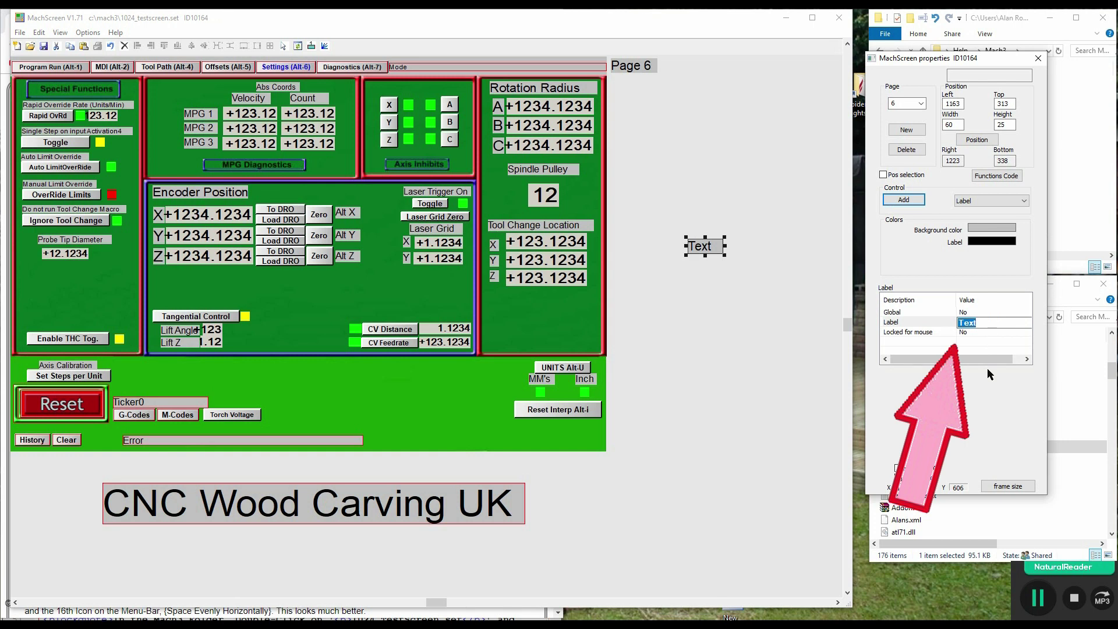
text(Cou)
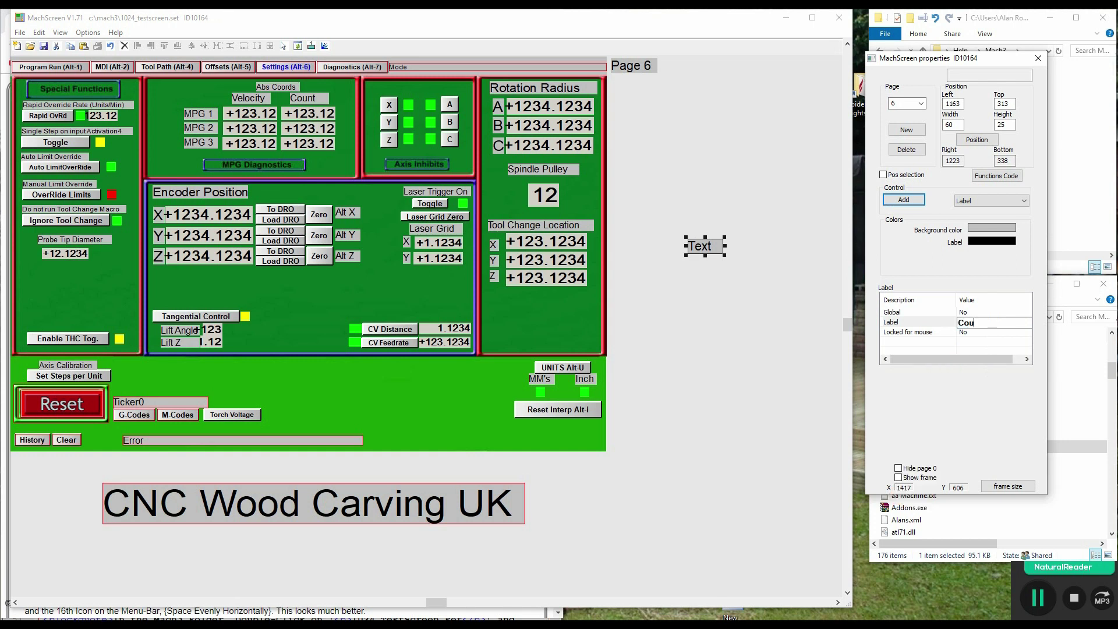
text(nter)
key(Return)
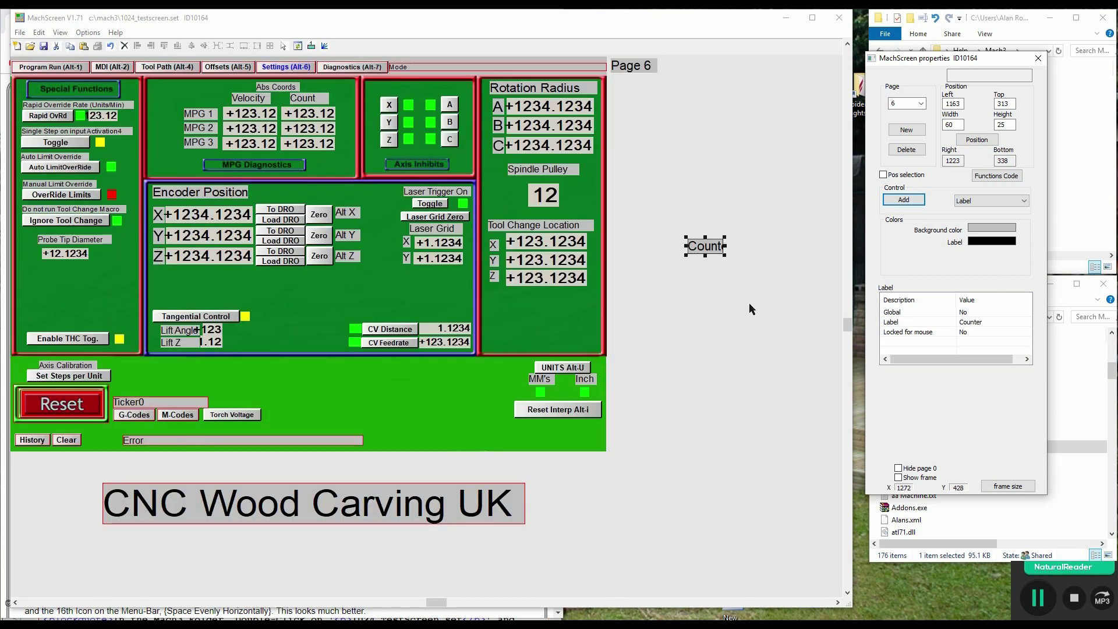
drag(725, 245, 746, 249)
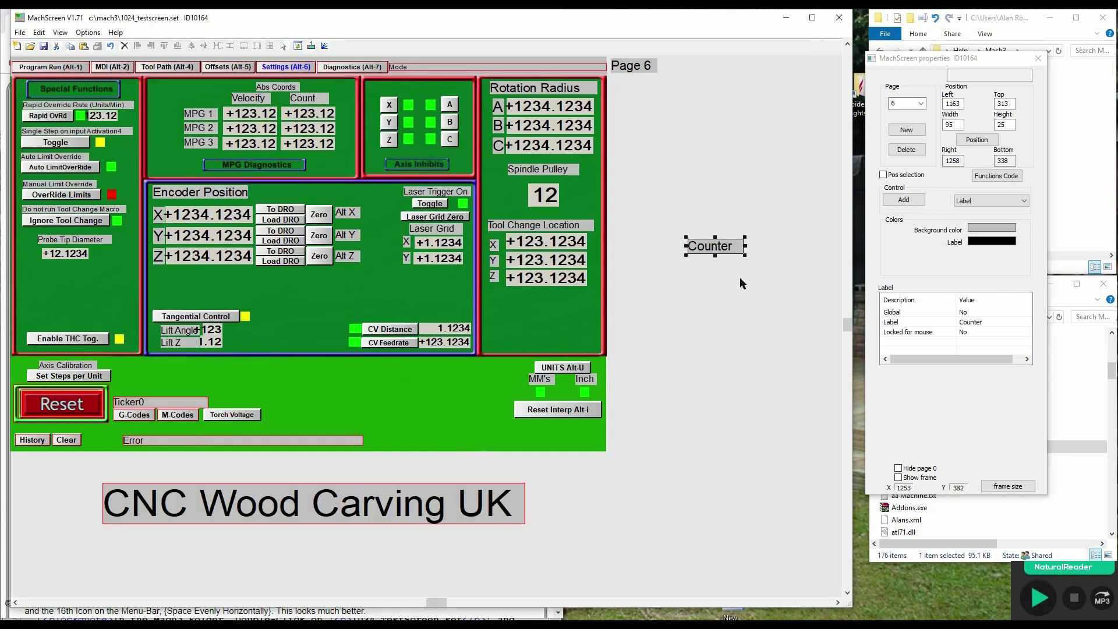
click(173, 382)
drag(171, 380, 167, 380)
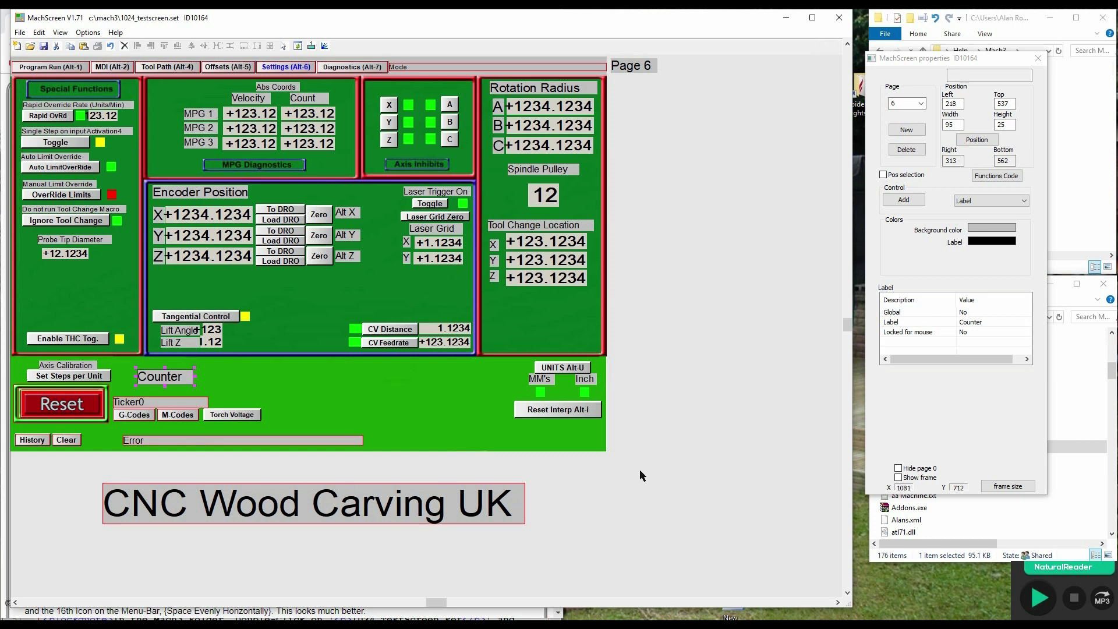
Add a 1234.1234 DRO control just right of the main green panel
click(1040, 598)
click(1024, 201)
click(965, 212)
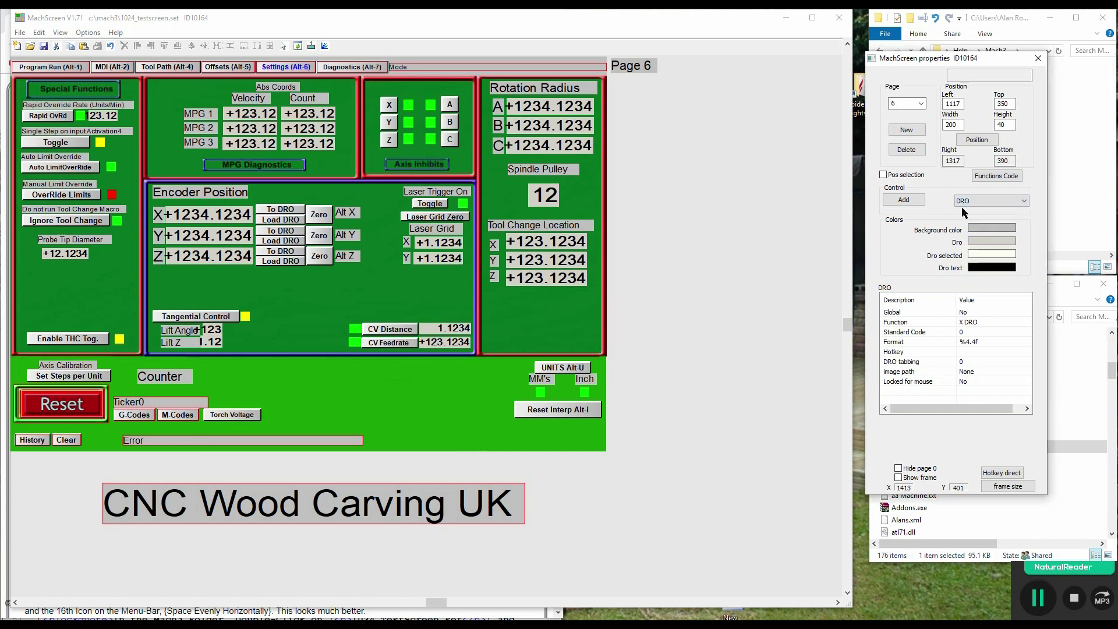
click(904, 200)
click(709, 234)
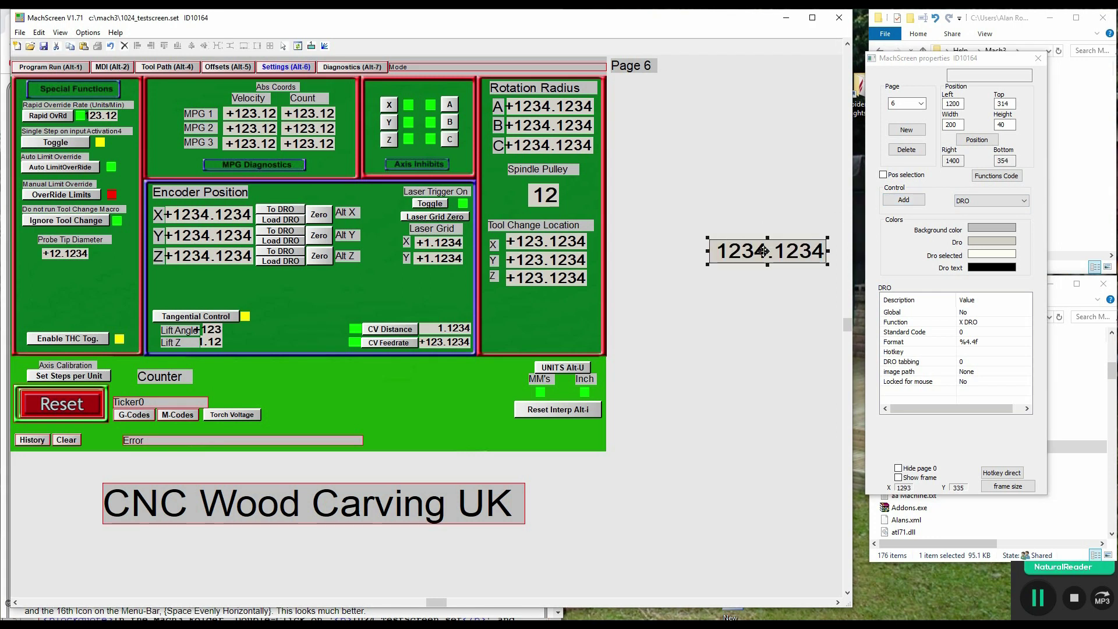
drag(708, 254, 704, 253)
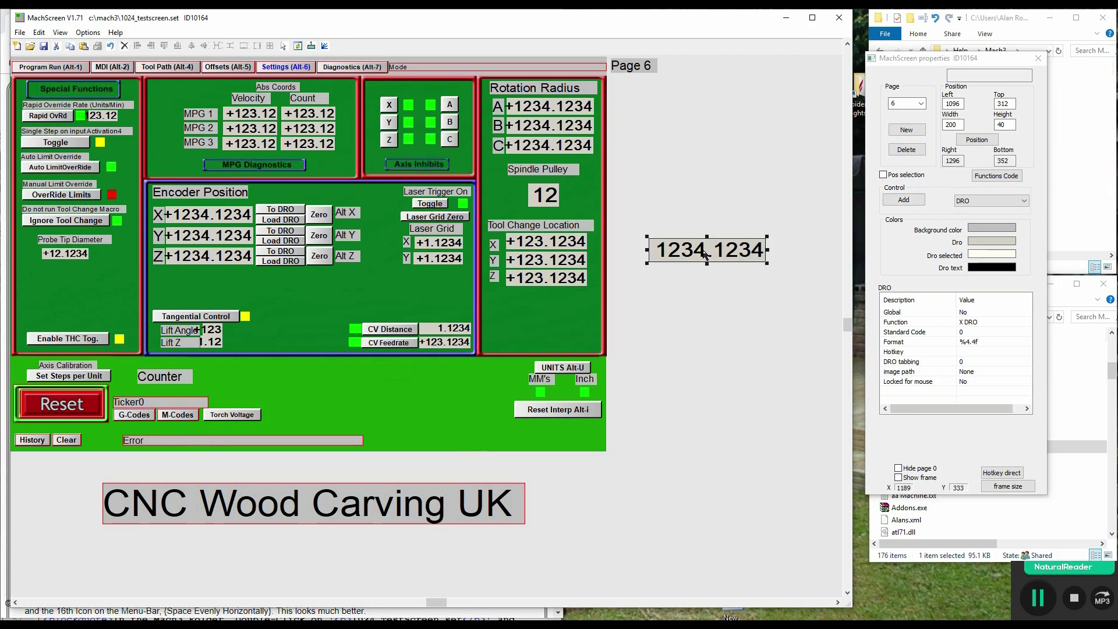
List function codes filtered to Dro type, OEM only with Standard hidden, and refresh
click(996, 176)
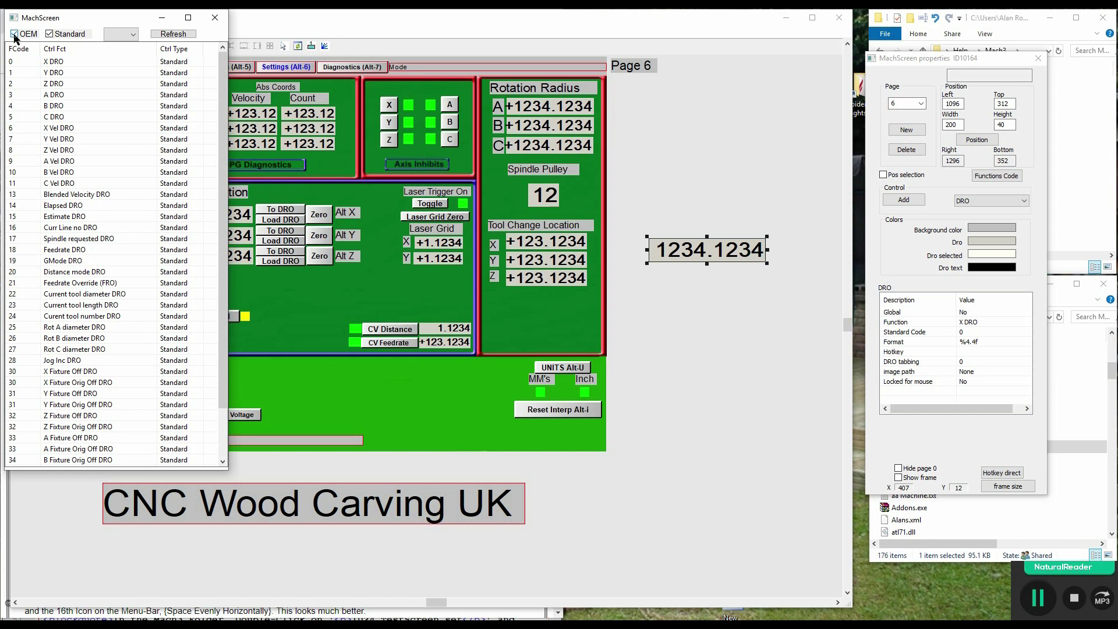
click(133, 39)
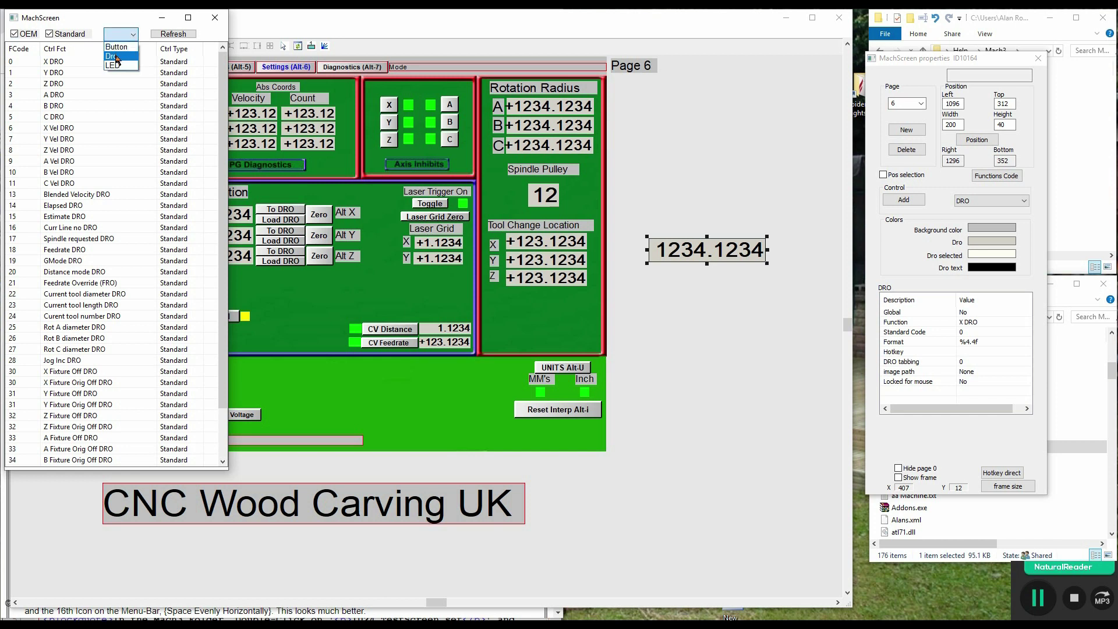
click(119, 61)
click(15, 34)
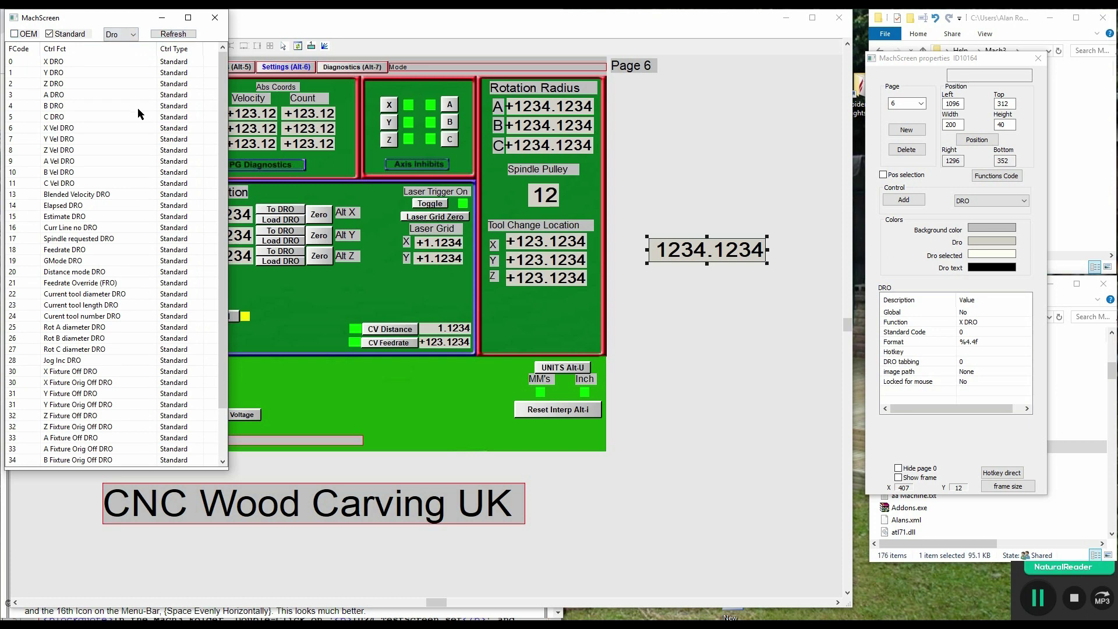
scroll(133, 112, down, 15)
scroll(127, 110, up, 15)
click(15, 34)
click(50, 34)
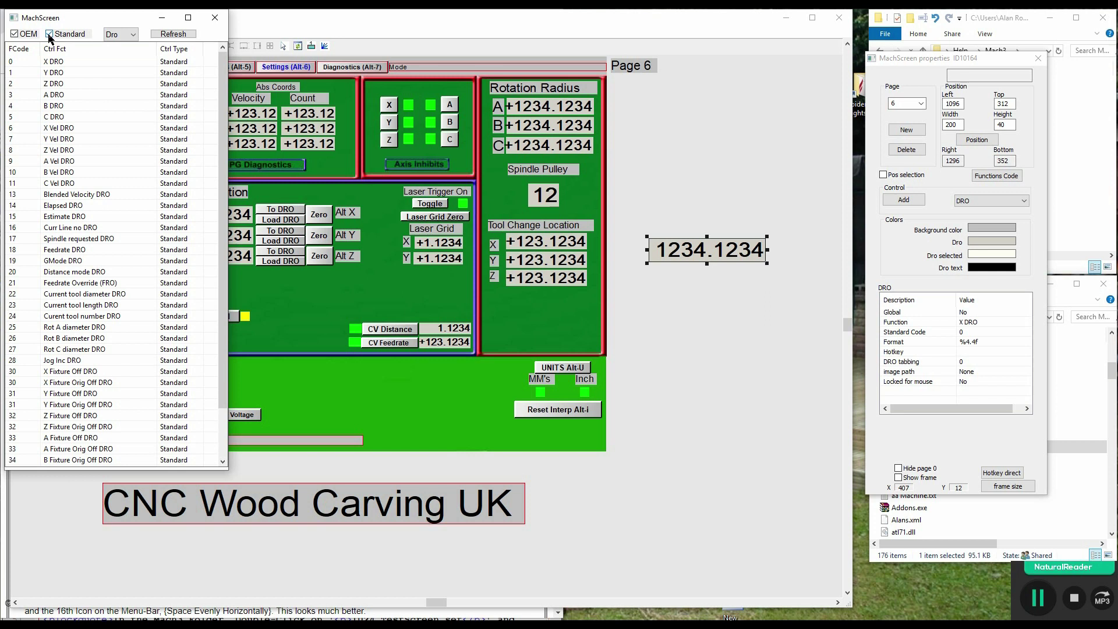
click(173, 34)
scroll(89, 95, down, 2)
scroll(89, 95, down, 5)
scroll(87, 95, up, 7)
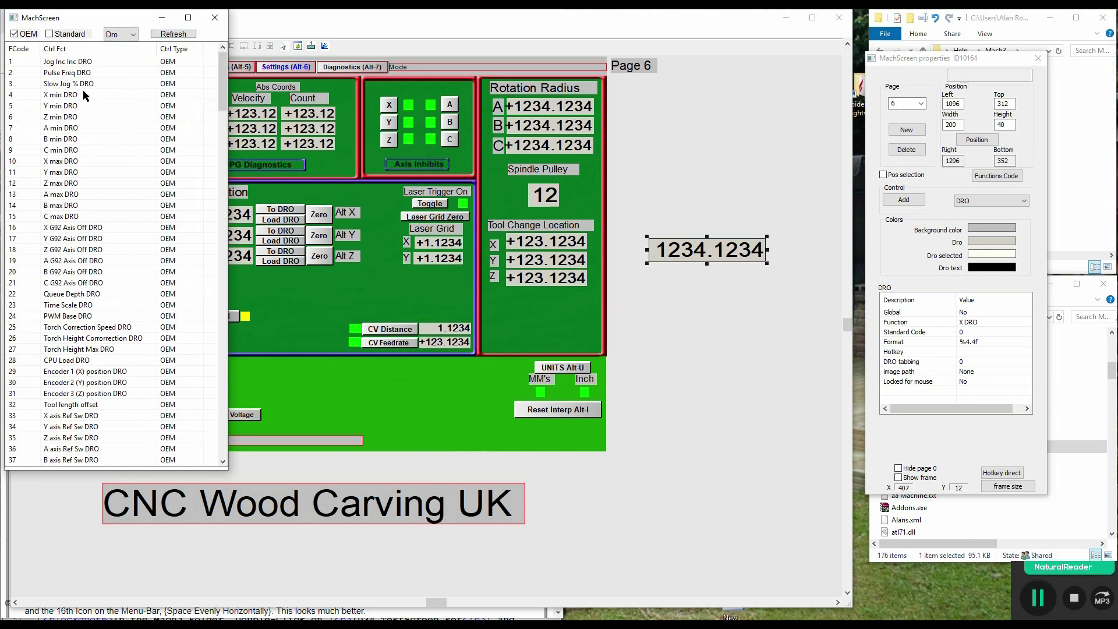
Give the new DRO the Standard Code 2200
click(209, 18)
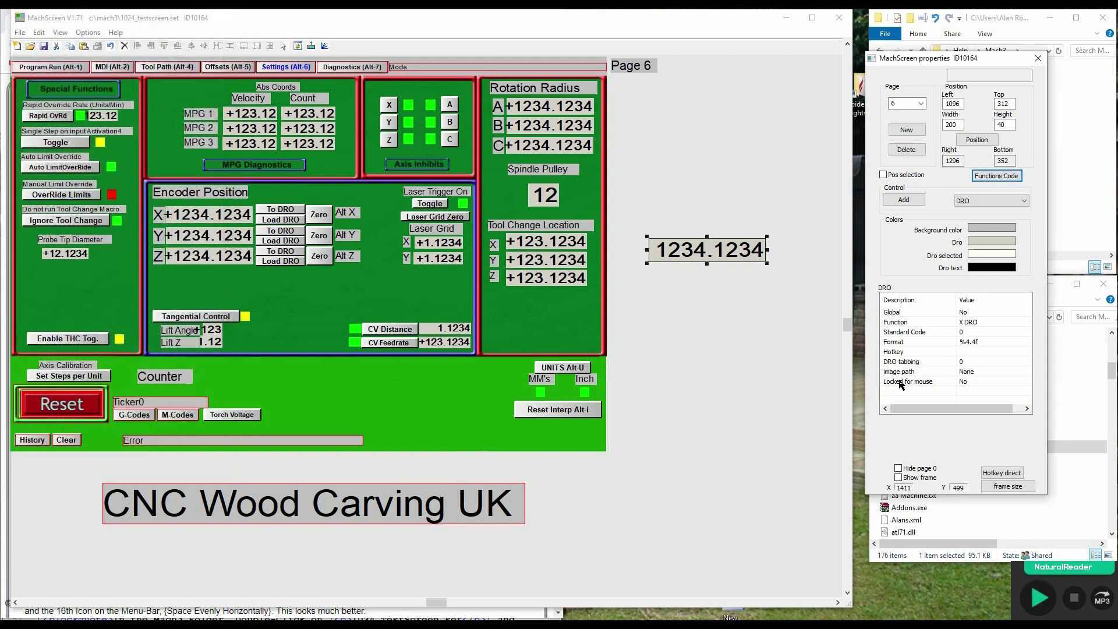
click(606, 490)
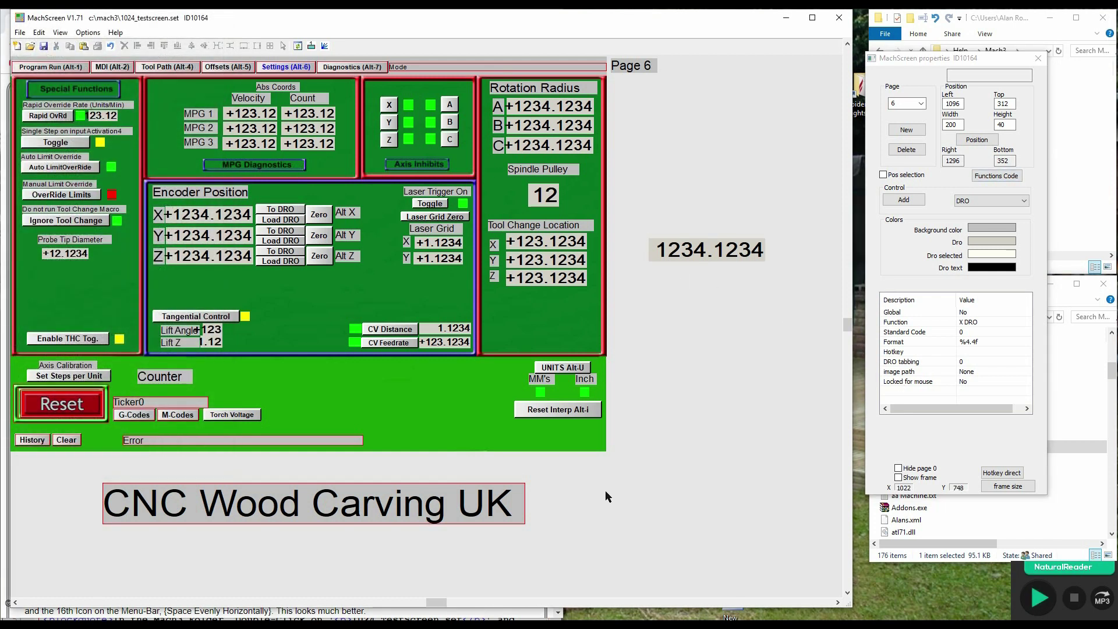
click(1040, 599)
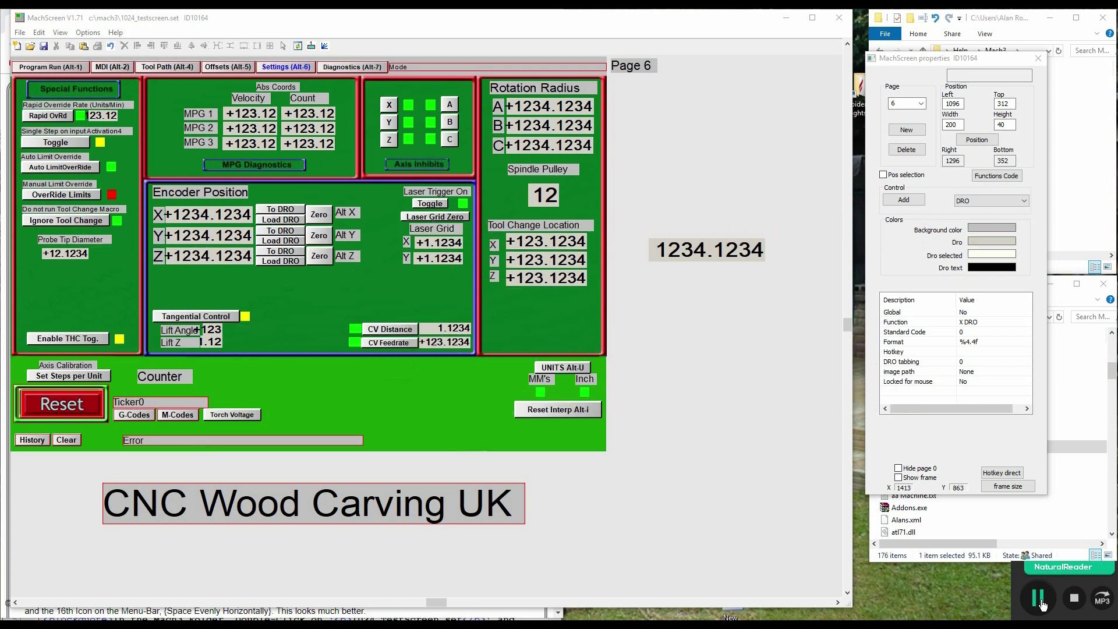
click(707, 250)
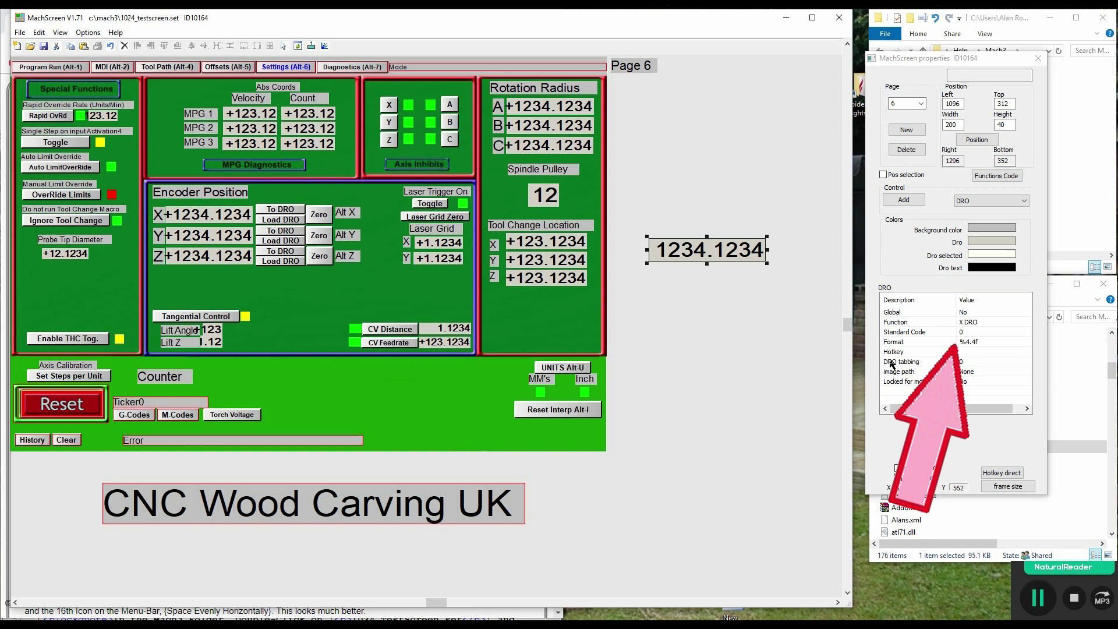
click(967, 333)
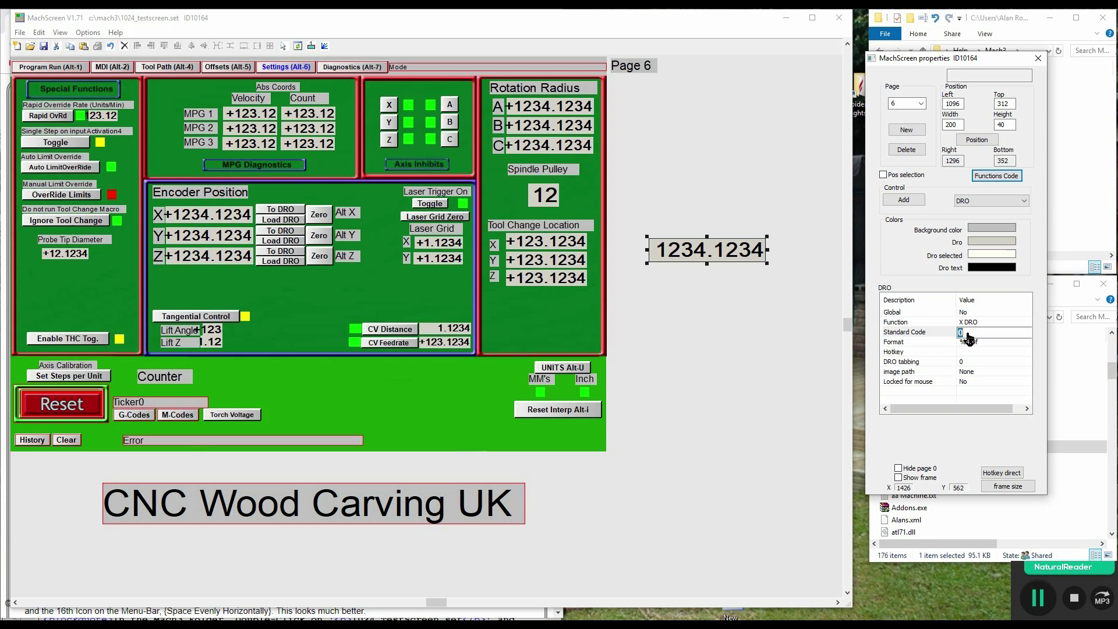
text(2200)
key(Return)
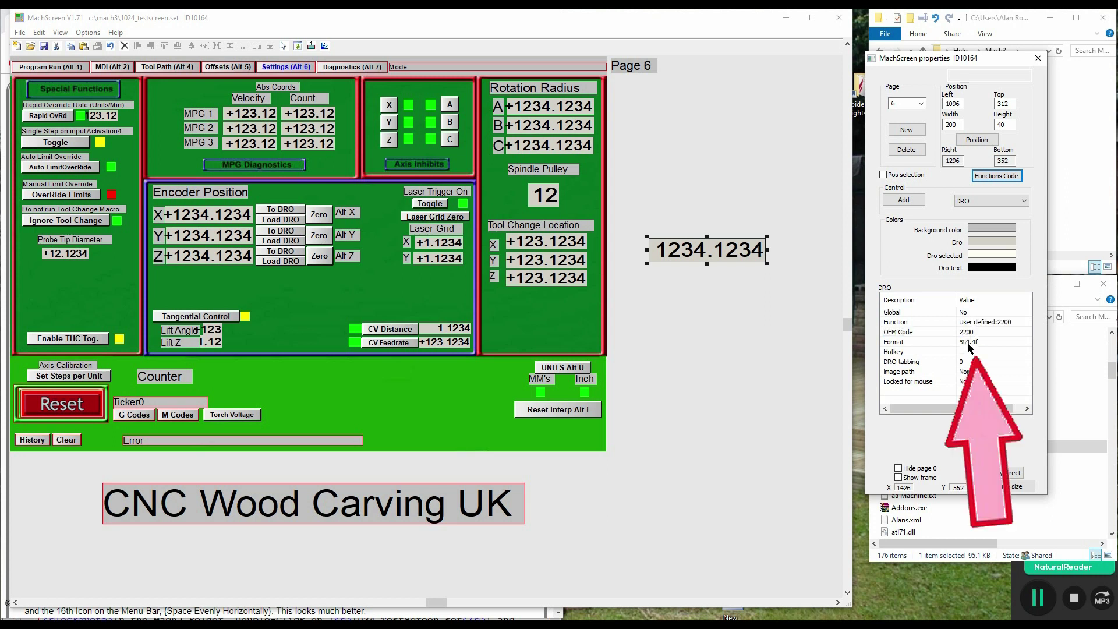
Set the DRO format to 0 trailing digits (%4.0f) and move it beside Counter
double_click(971, 342)
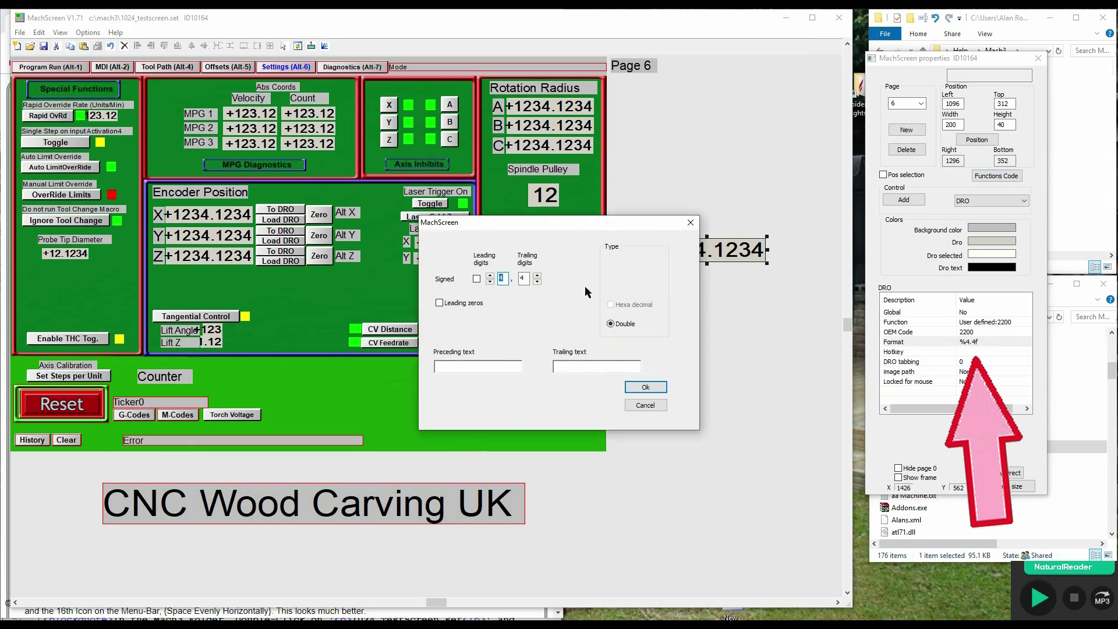
click(537, 282)
click(537, 283)
click(537, 283)
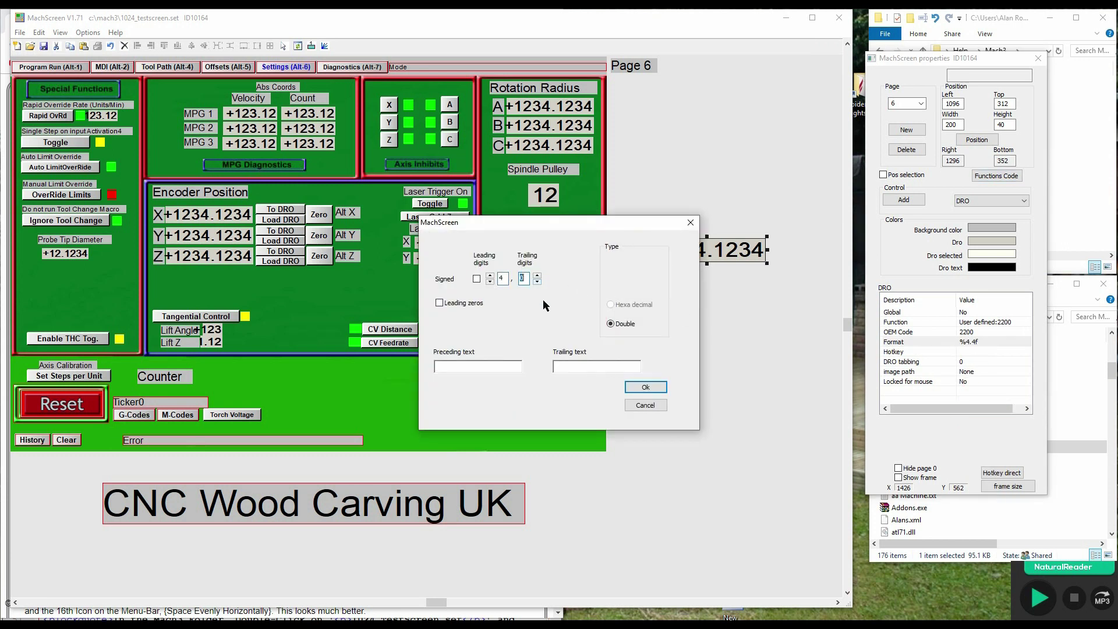
click(645, 387)
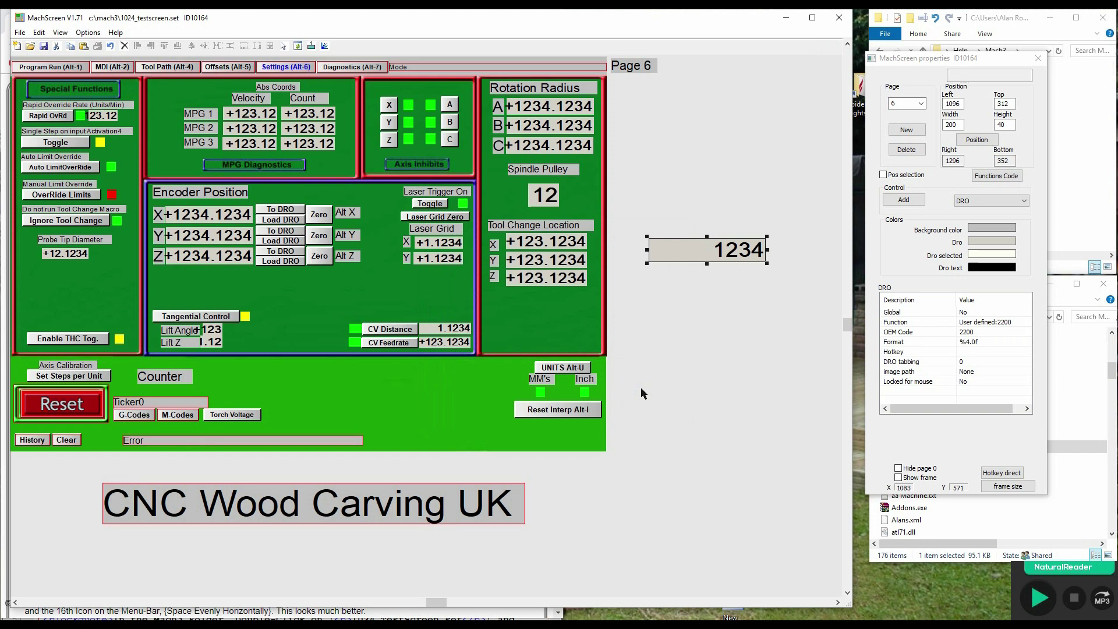
click(642, 394)
click(707, 252)
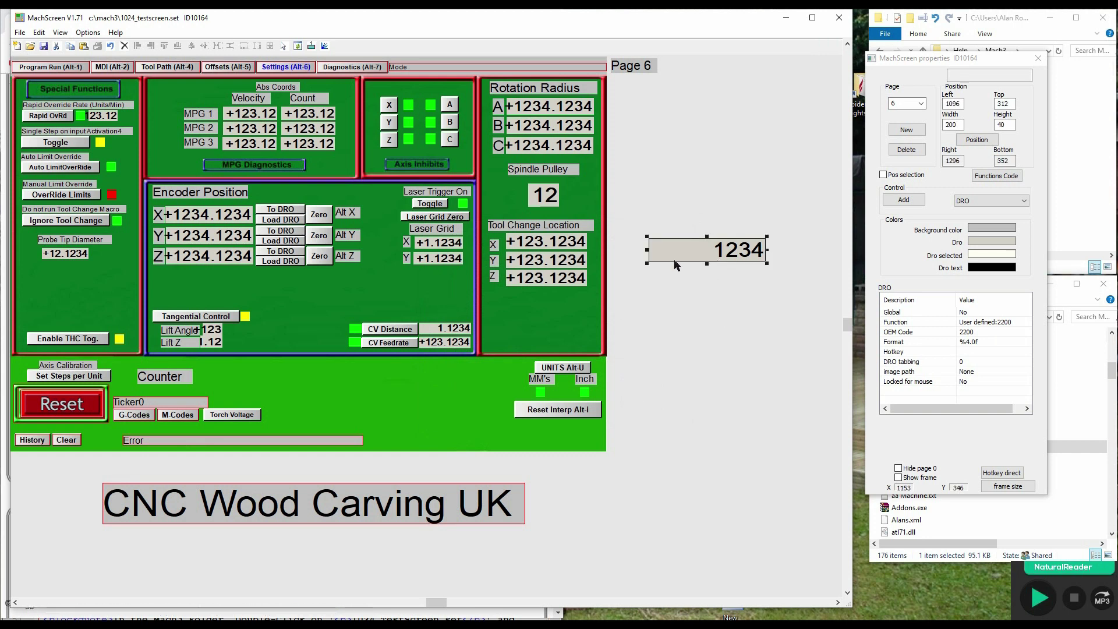
drag(699, 260, 249, 383)
Add a new Button control and place it beside the Counter readout
click(700, 487)
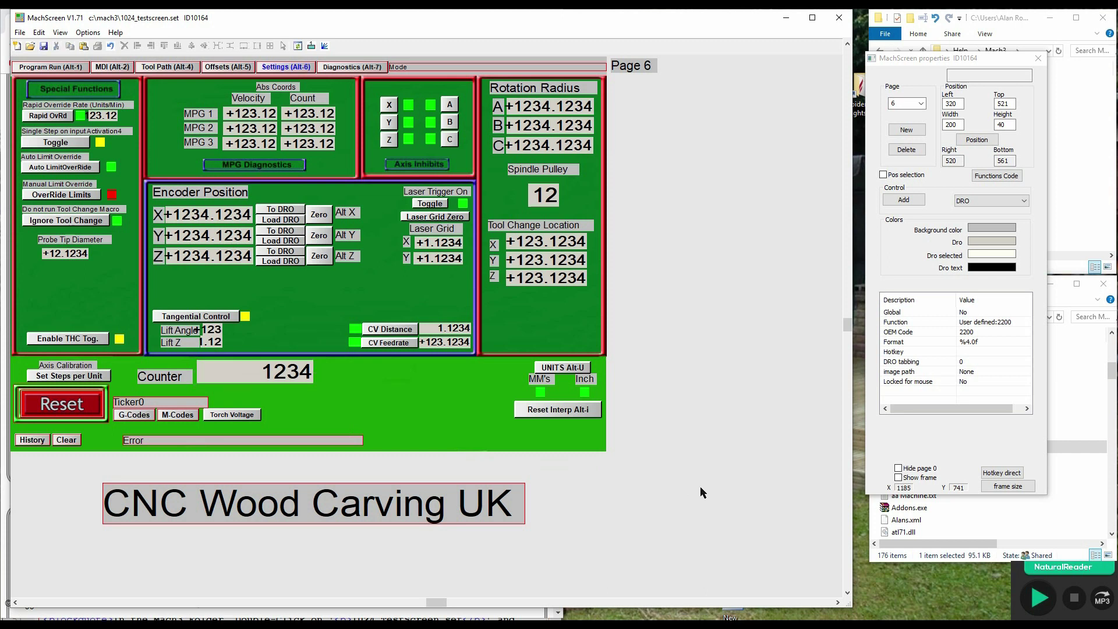
click(1039, 599)
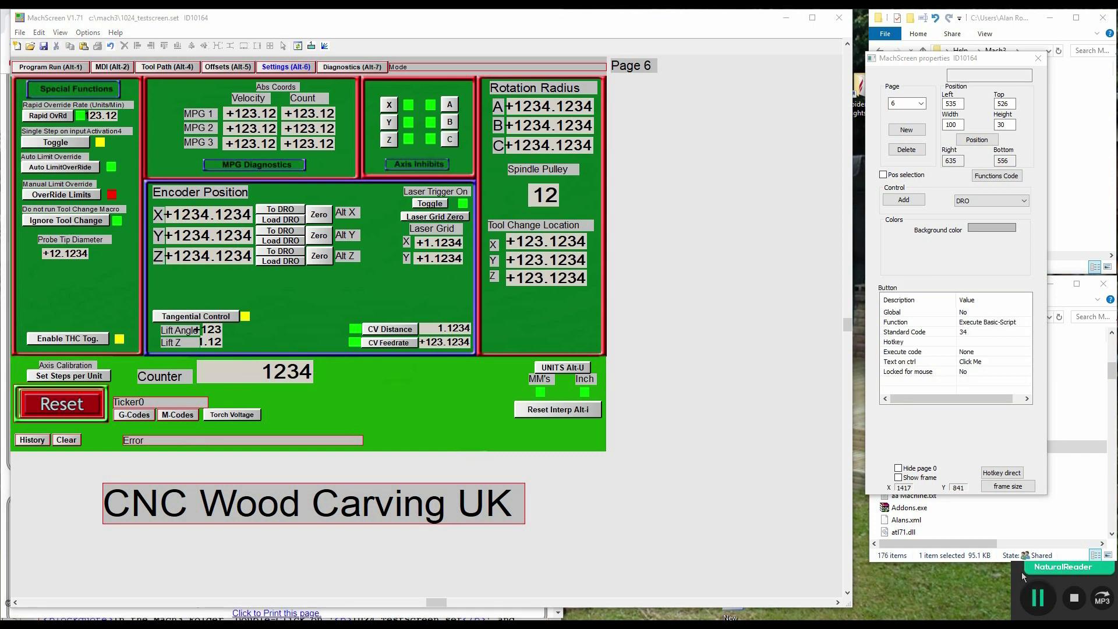
click(1023, 201)
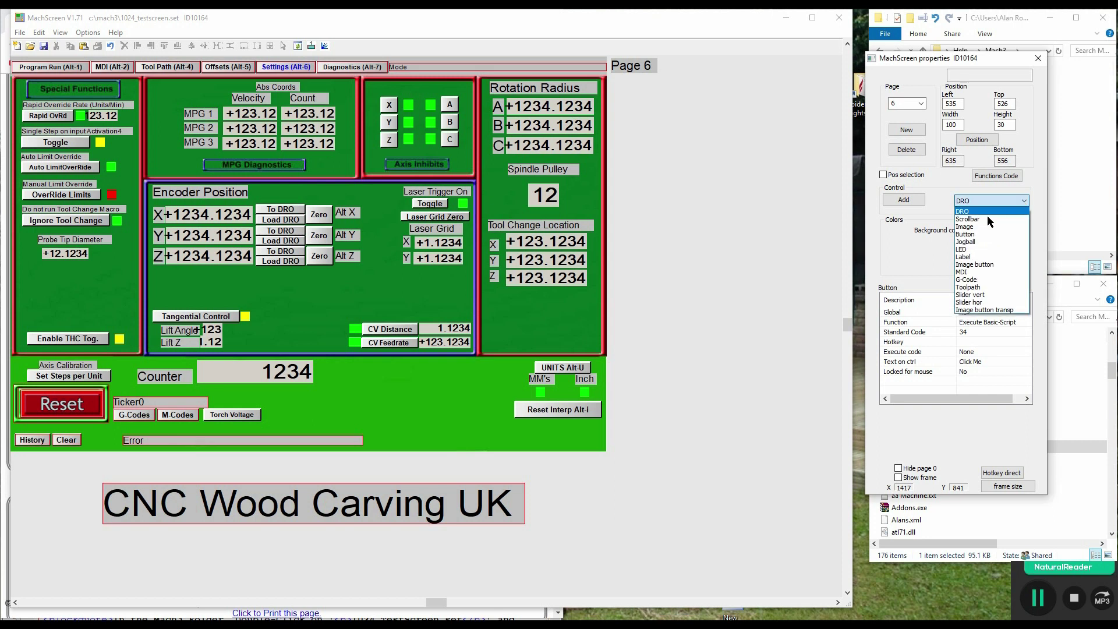
click(967, 234)
click(899, 200)
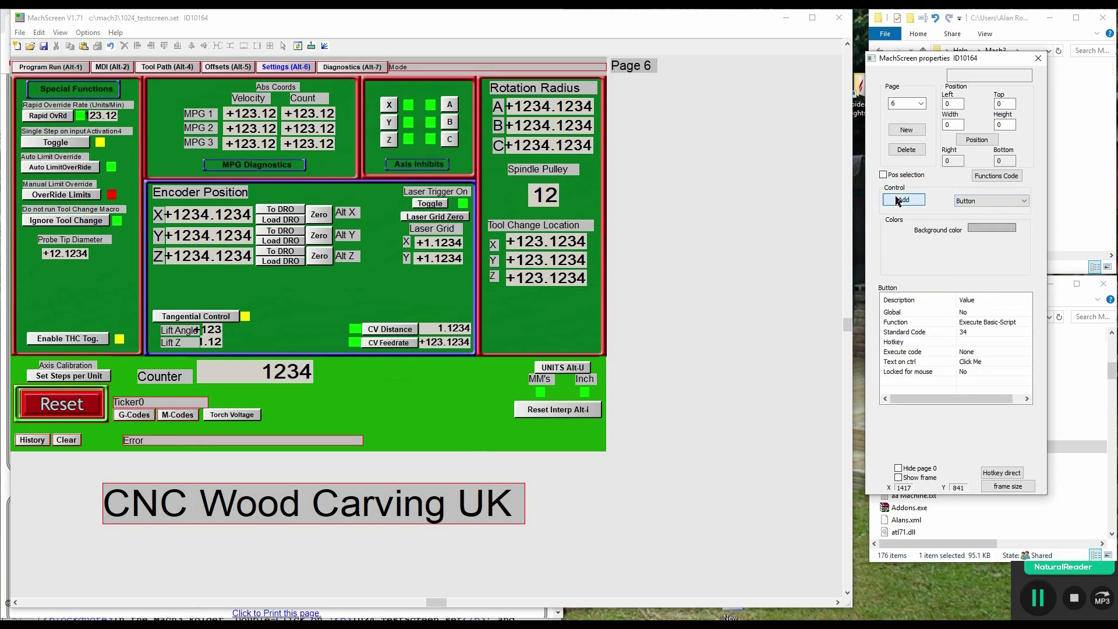
click(676, 259)
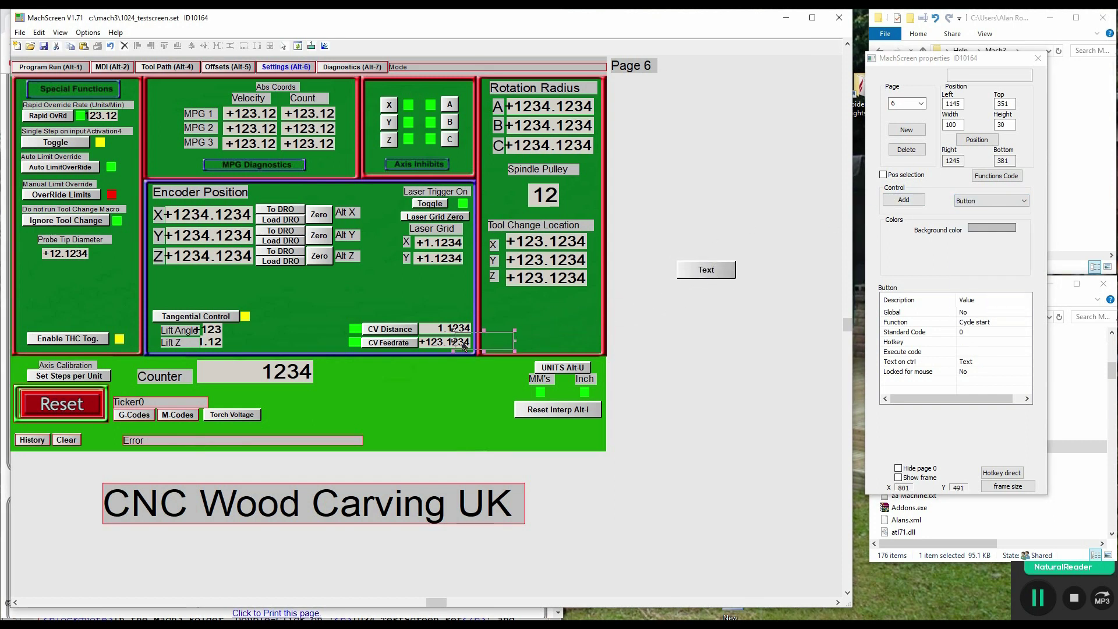
click(343, 376)
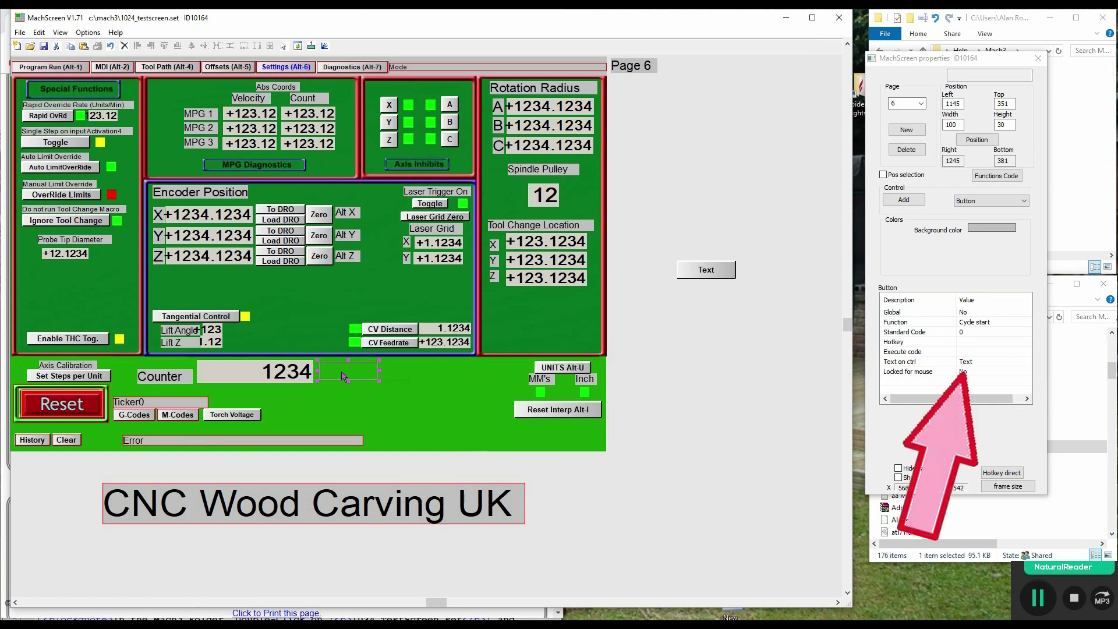
click(977, 140)
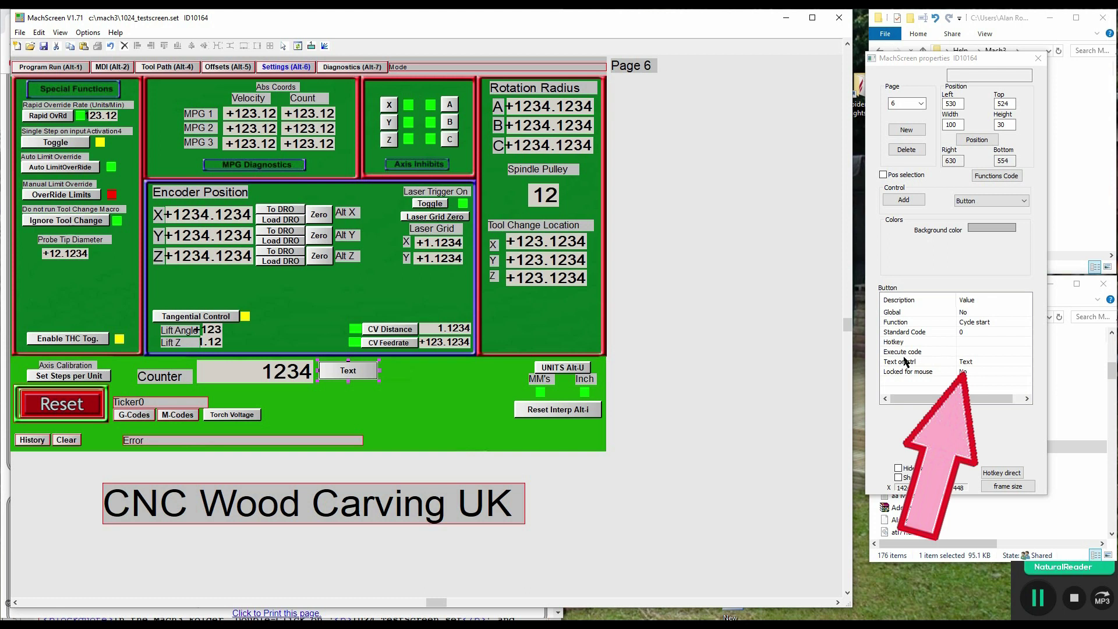
Replace the button caption Text with Click Me
click(937, 364)
click(966, 363)
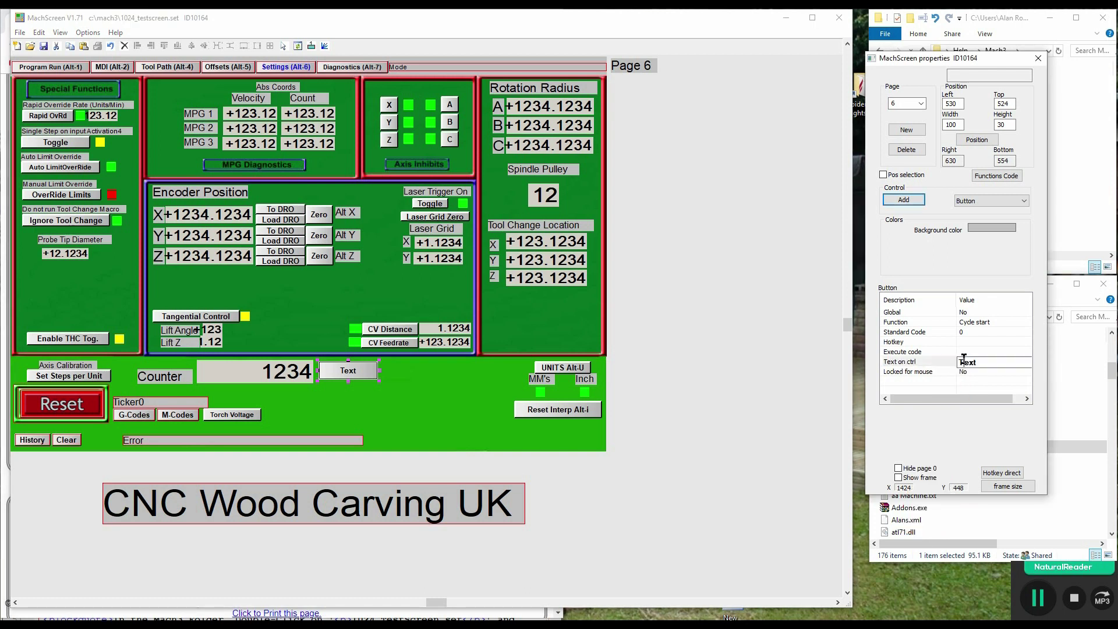
drag(982, 362, 951, 361)
text(Click Me)
click(942, 359)
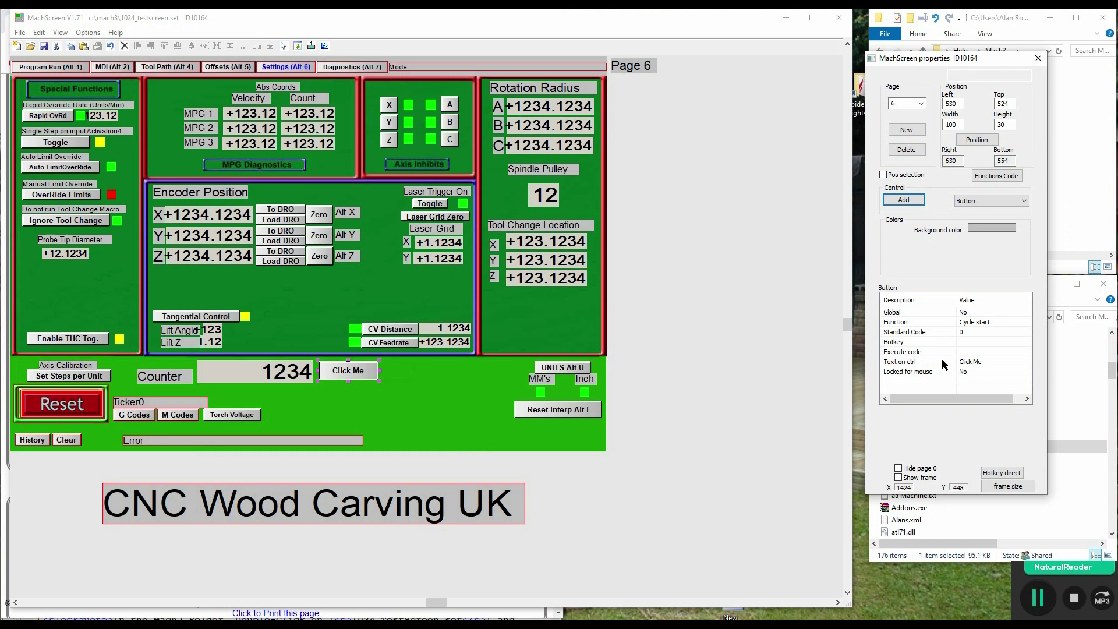
Filter the function code list to Standard button codes, locating Execute Basic-Script (34)
click(998, 176)
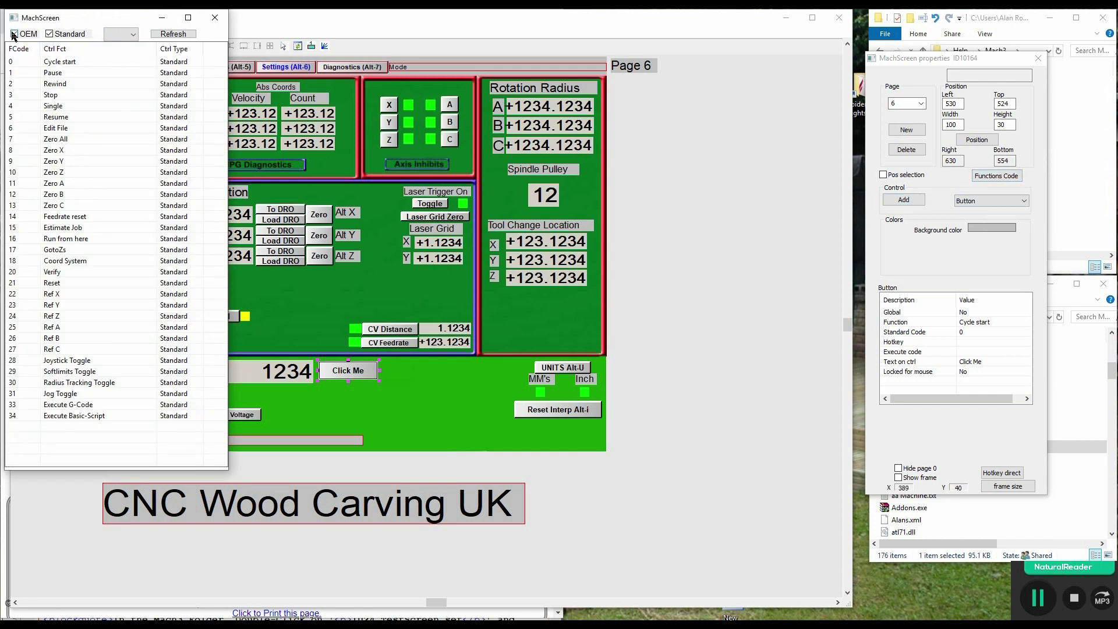
click(135, 38)
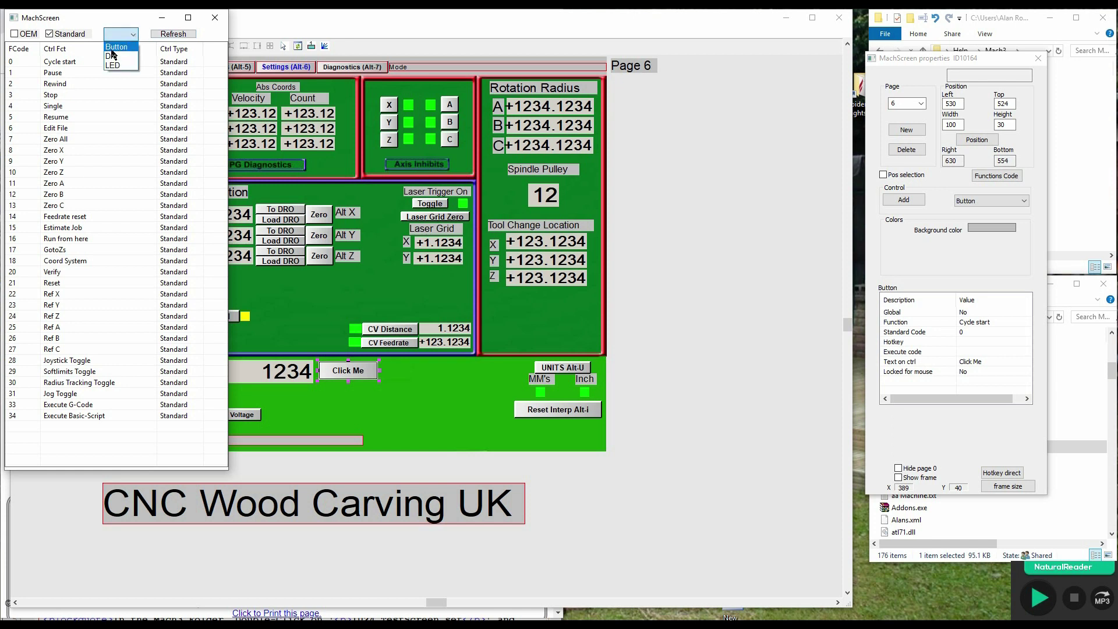
click(112, 49)
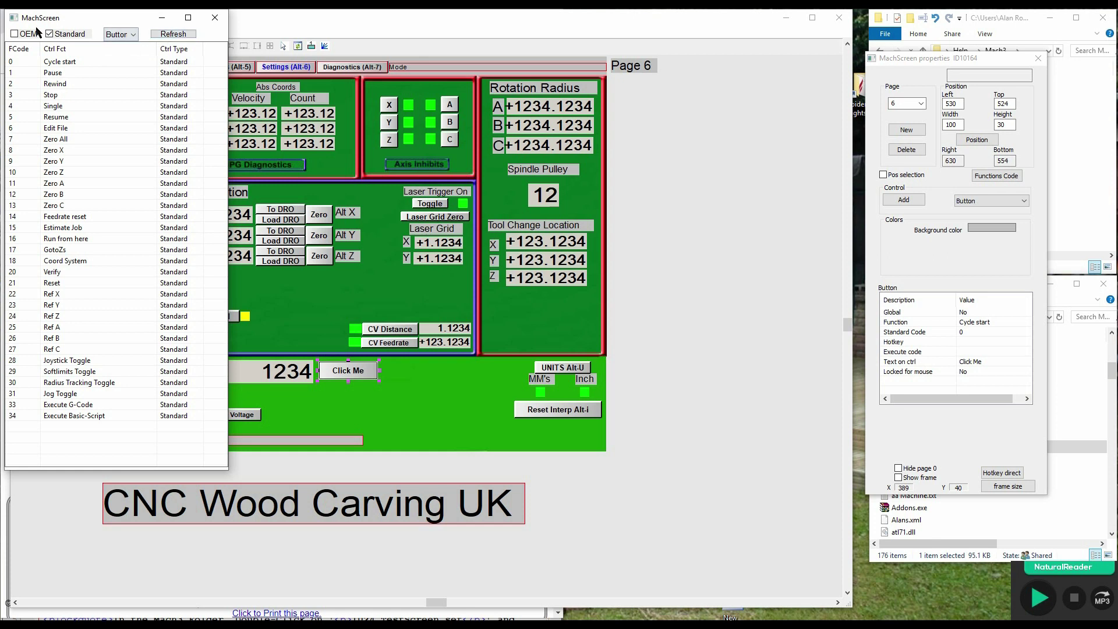
click(15, 33)
click(49, 34)
click(169, 35)
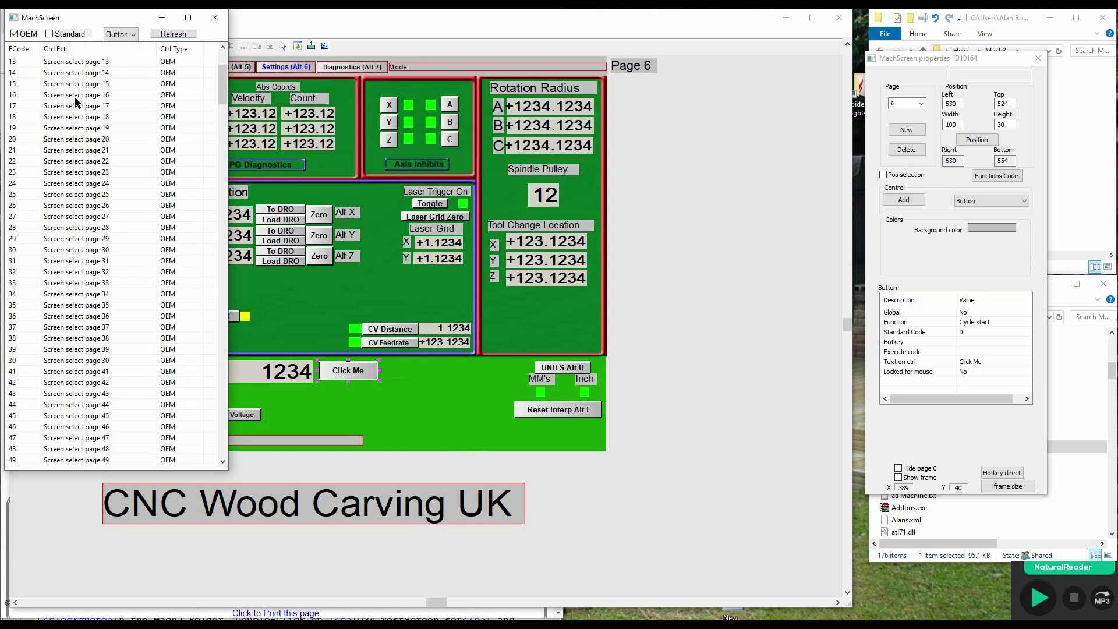
click(49, 34)
click(15, 34)
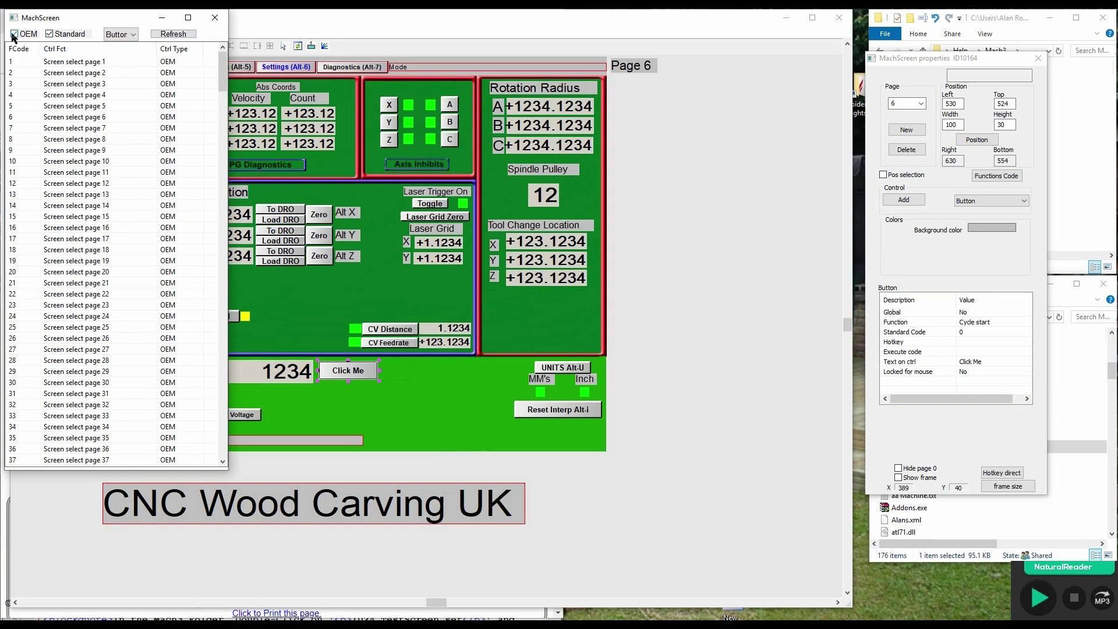
click(173, 34)
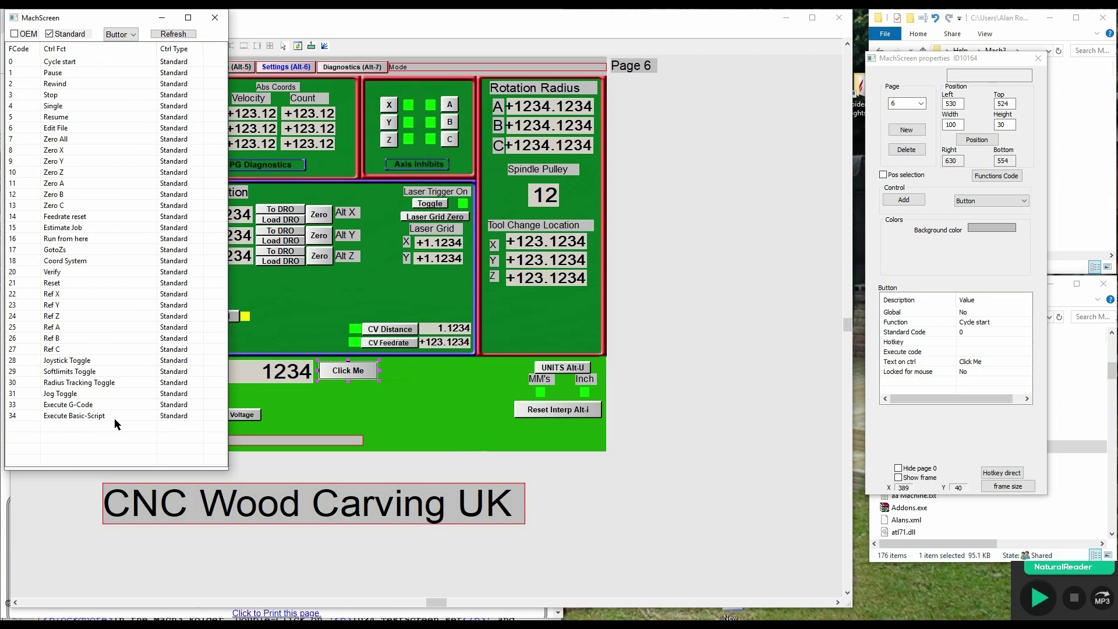
click(282, 529)
click(1039, 599)
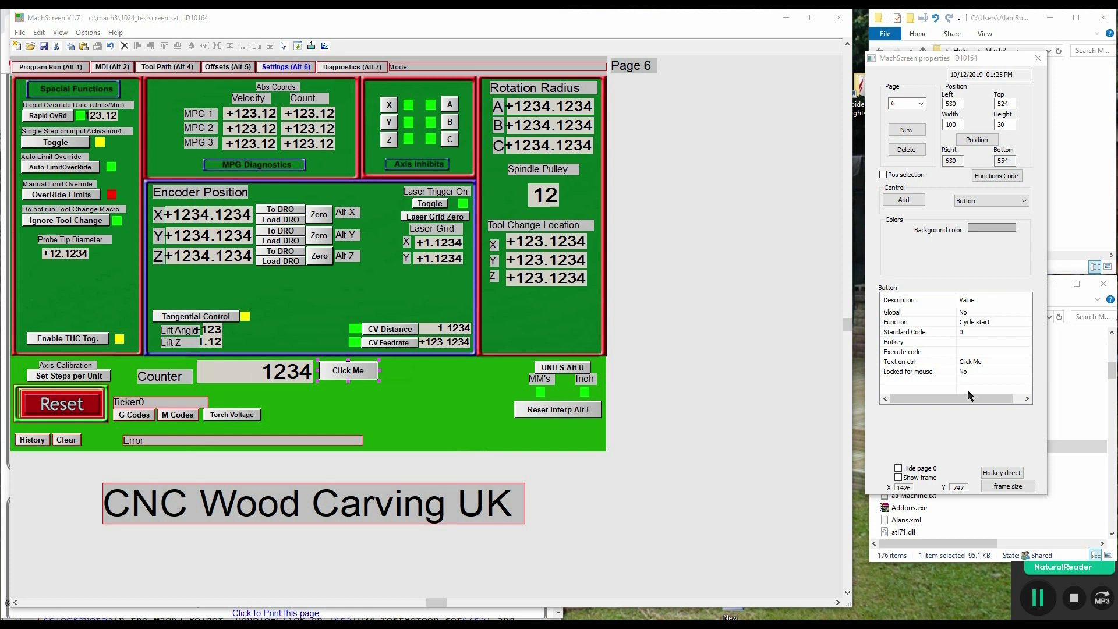
double_click(964, 332)
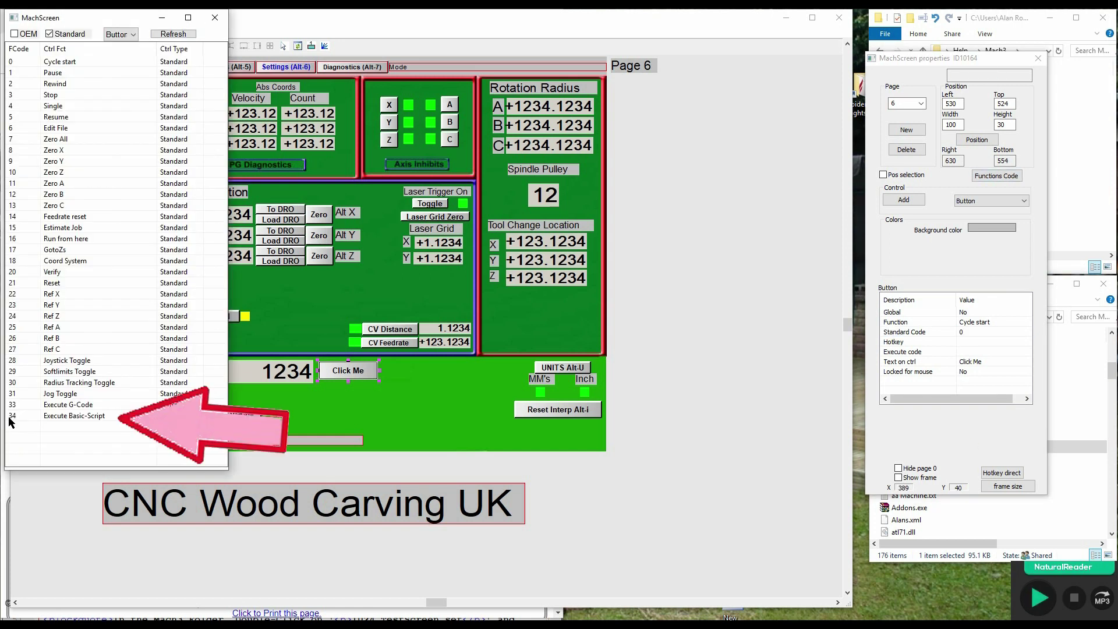
Set the Click Me button's code to 34 as a Standard code (Execute Basic-Script)
click(11, 422)
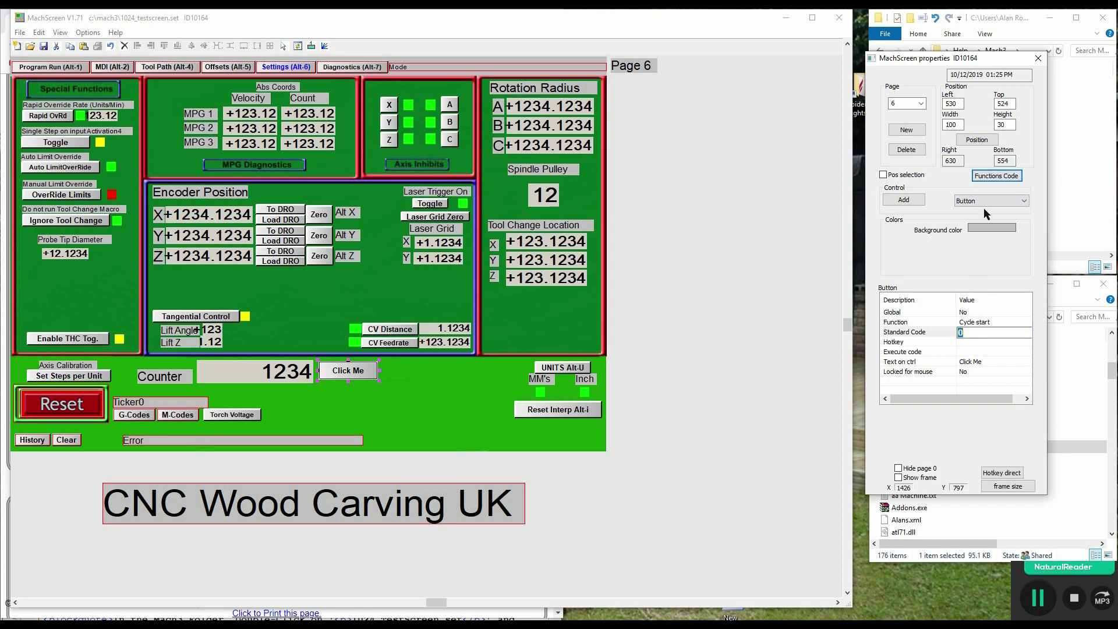
text(34)
key(Return)
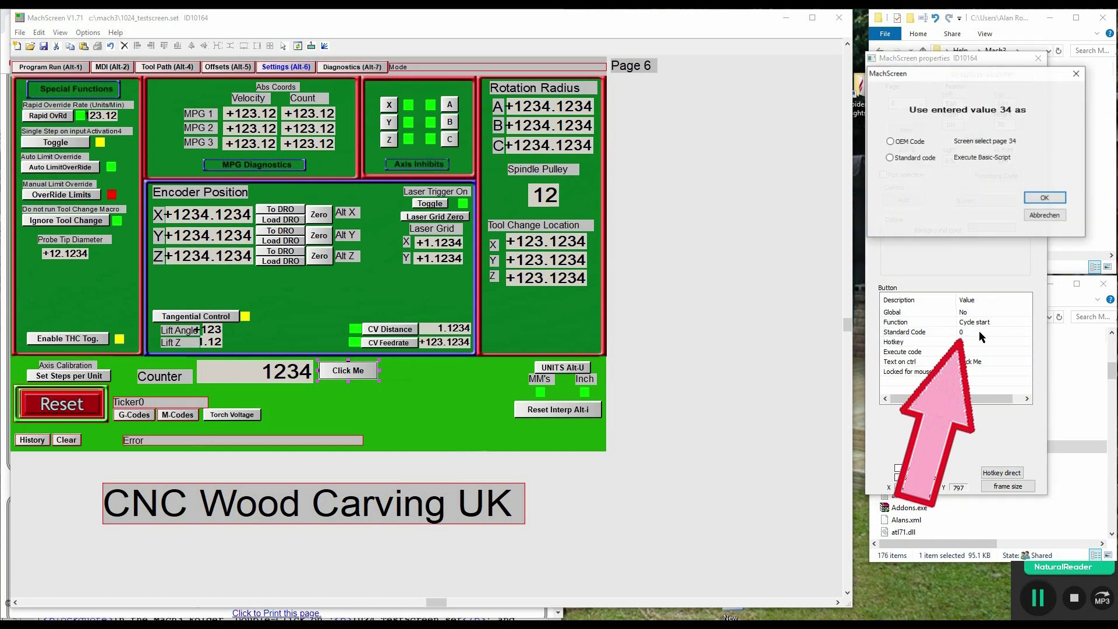
click(889, 158)
click(1045, 198)
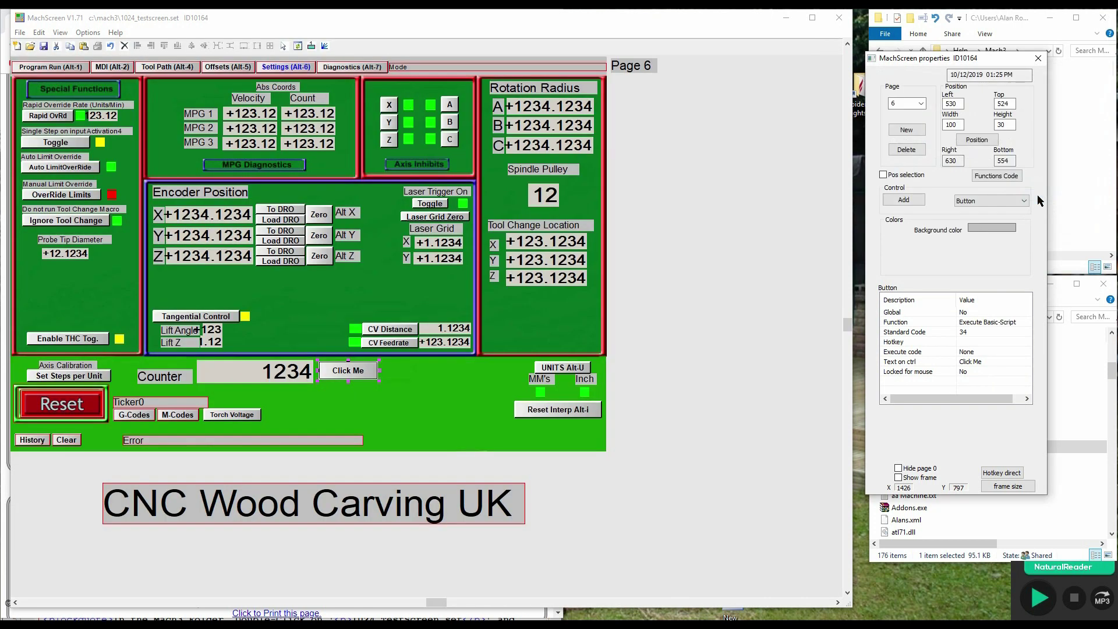
click(670, 176)
Make the Click Me button and 1234 DRO the same size as the Counter label
click(1038, 599)
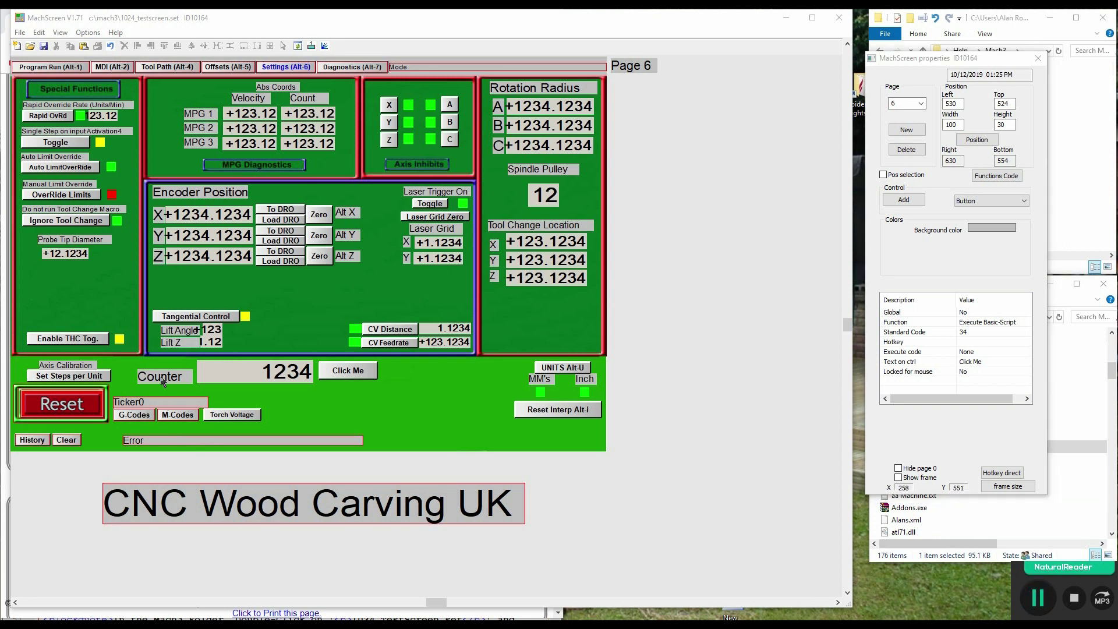
click(355, 375)
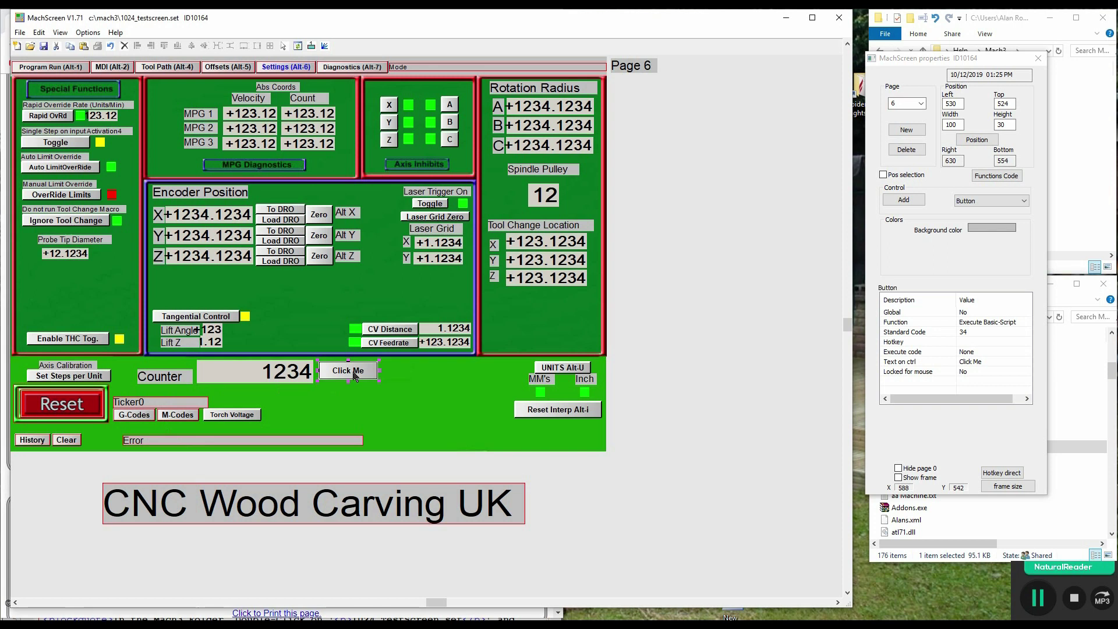
click(274, 376)
click(174, 379)
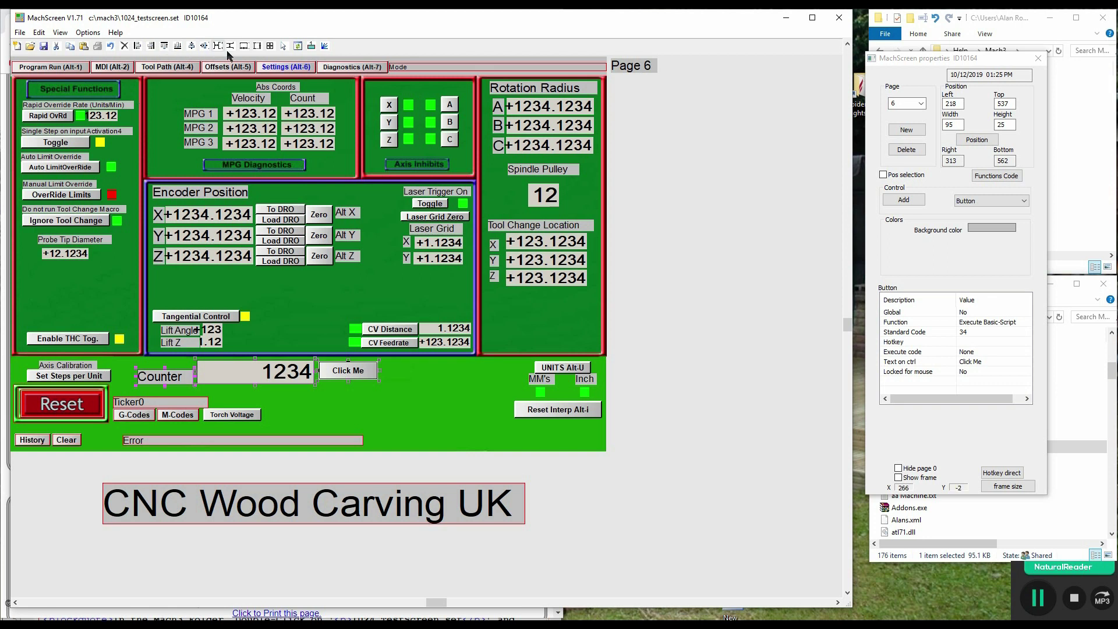
click(270, 46)
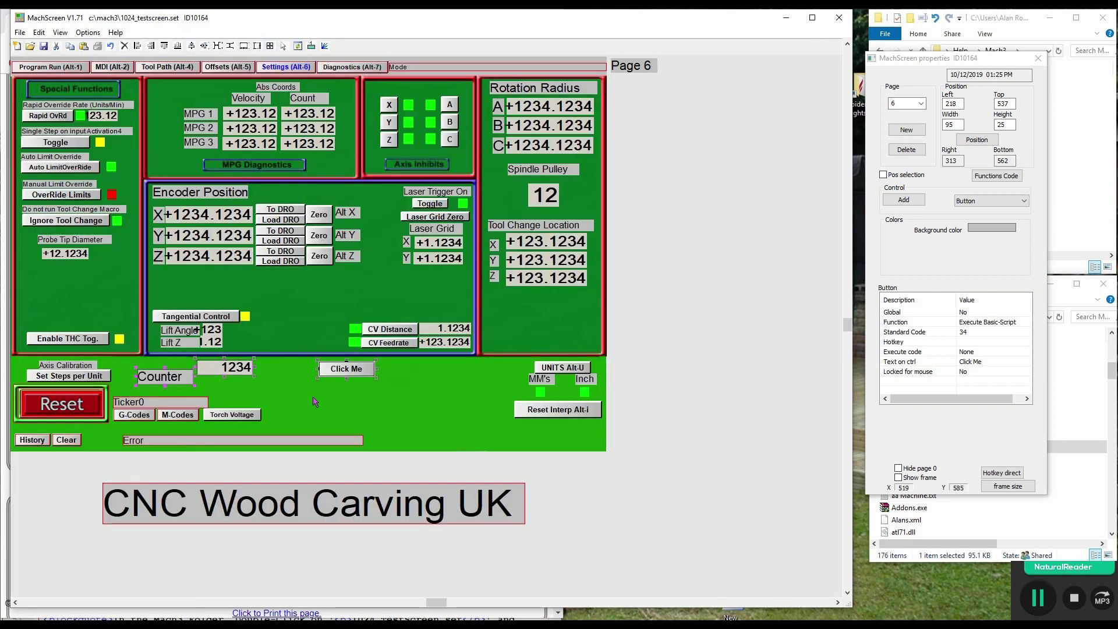
Move the Click Me button left, beside the 1234 counter display
click(334, 390)
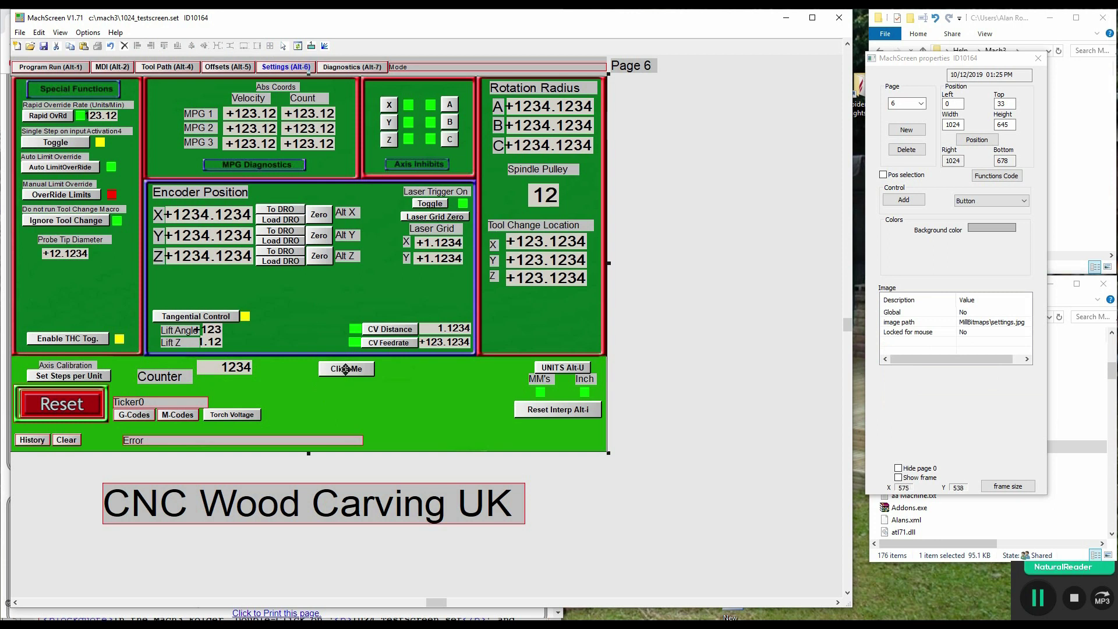
click(615, 518)
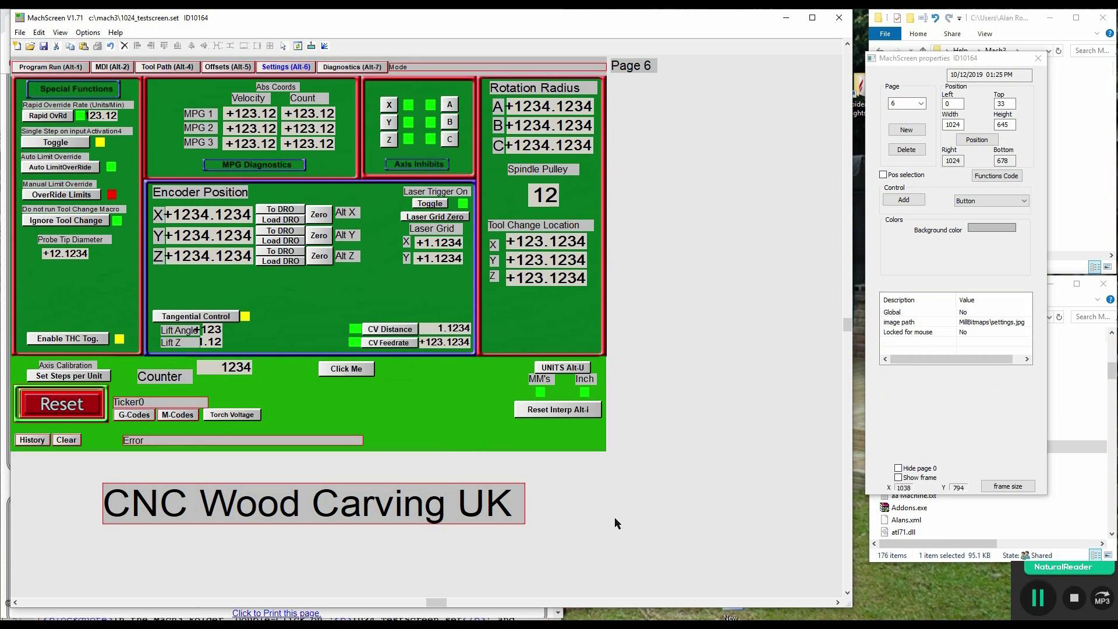
click(342, 369)
drag(342, 369, 281, 368)
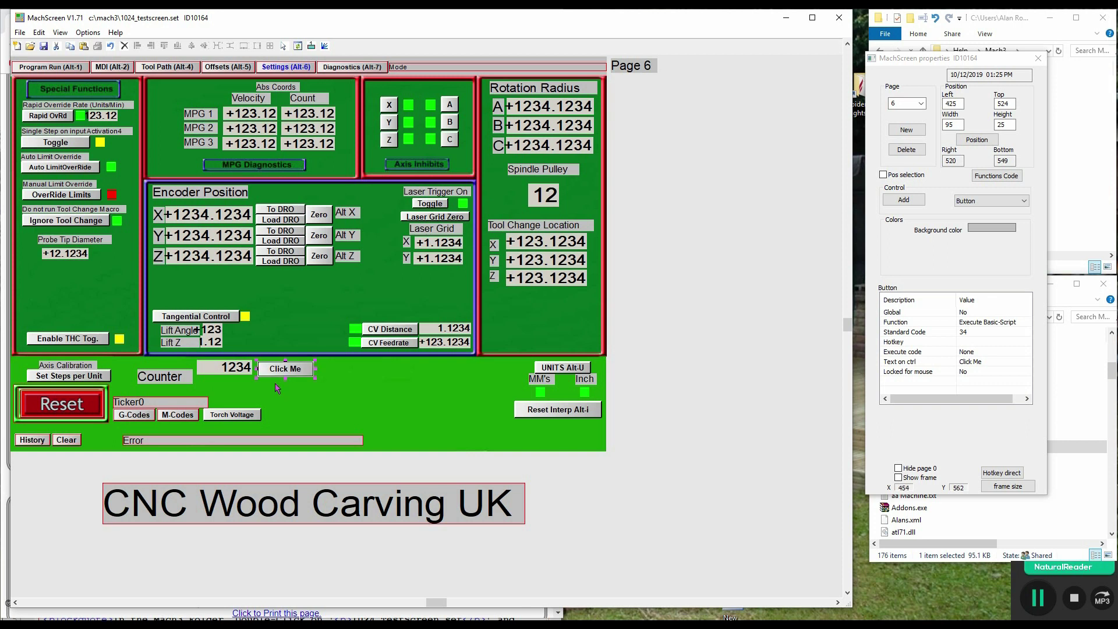
Top-align the Counter label with Click Me and space the row evenly across
click(160, 379)
click(281, 373)
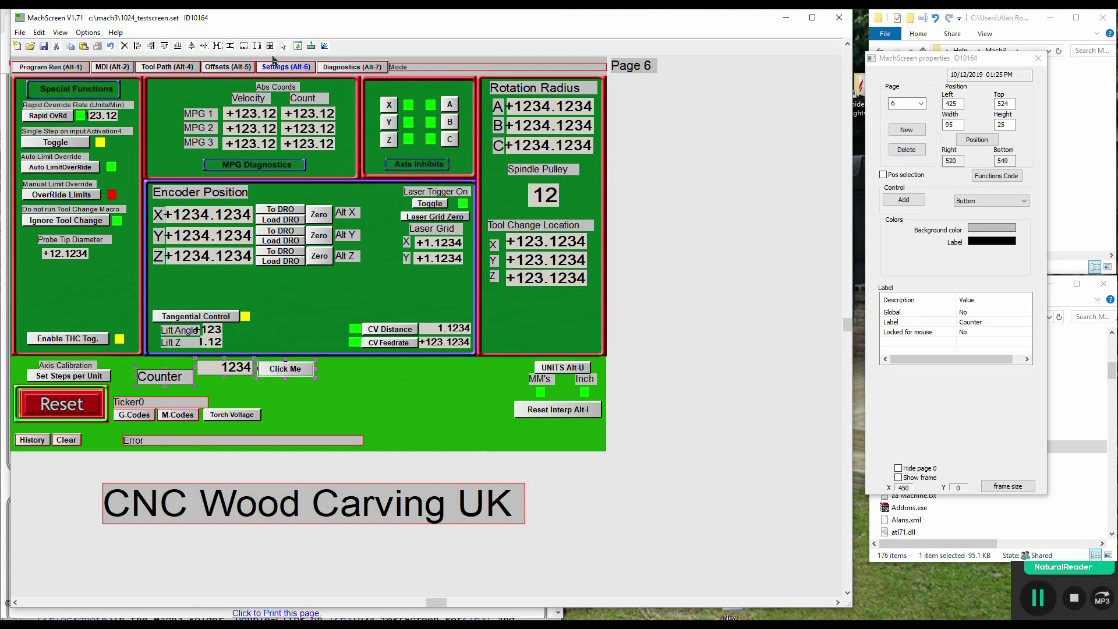
click(164, 46)
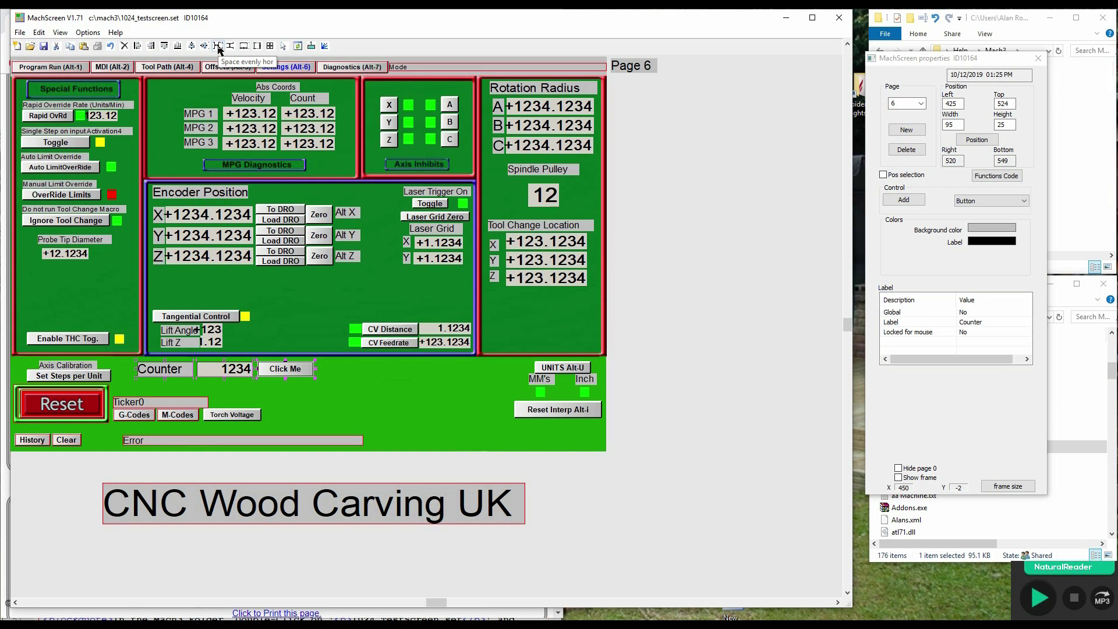
click(219, 46)
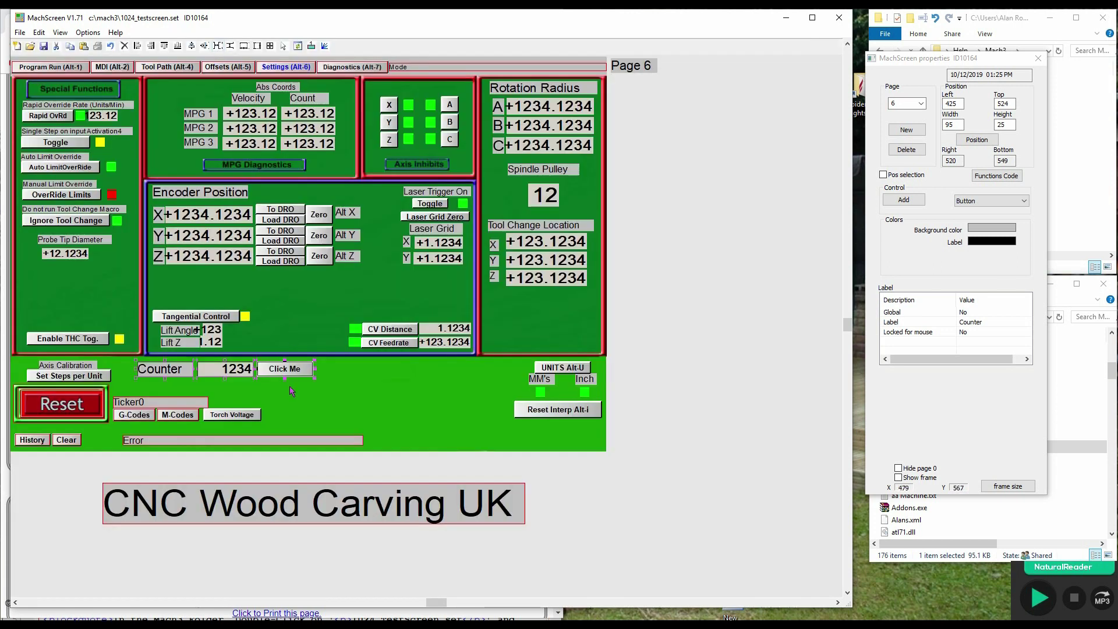
click(293, 391)
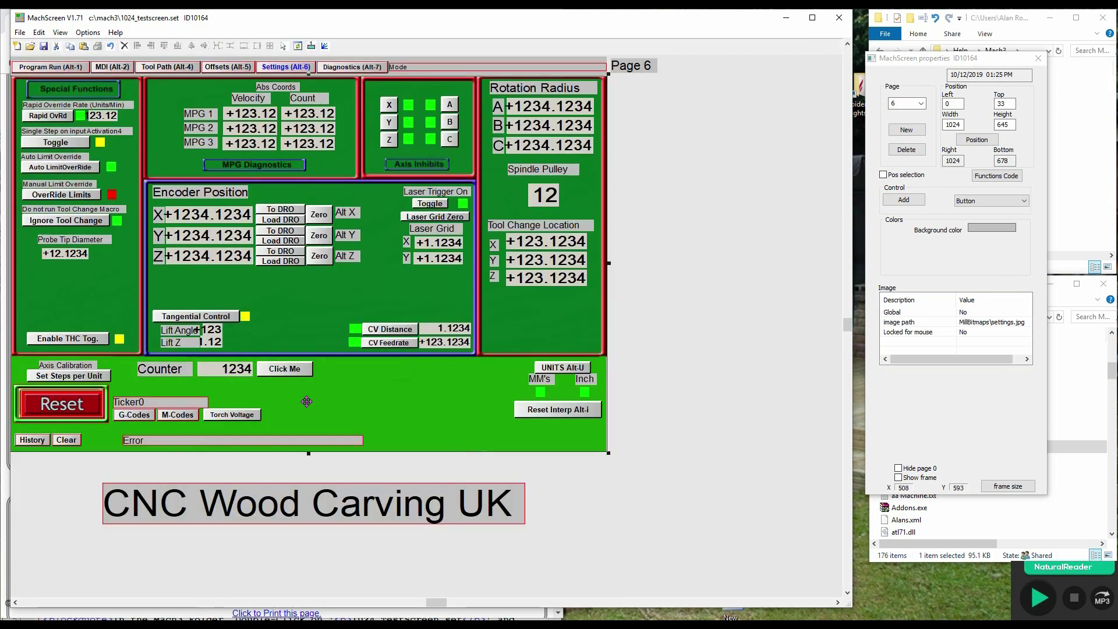
Add a new green LED and place it right of the Click Me button
click(307, 401)
click(1037, 599)
click(1024, 201)
click(964, 250)
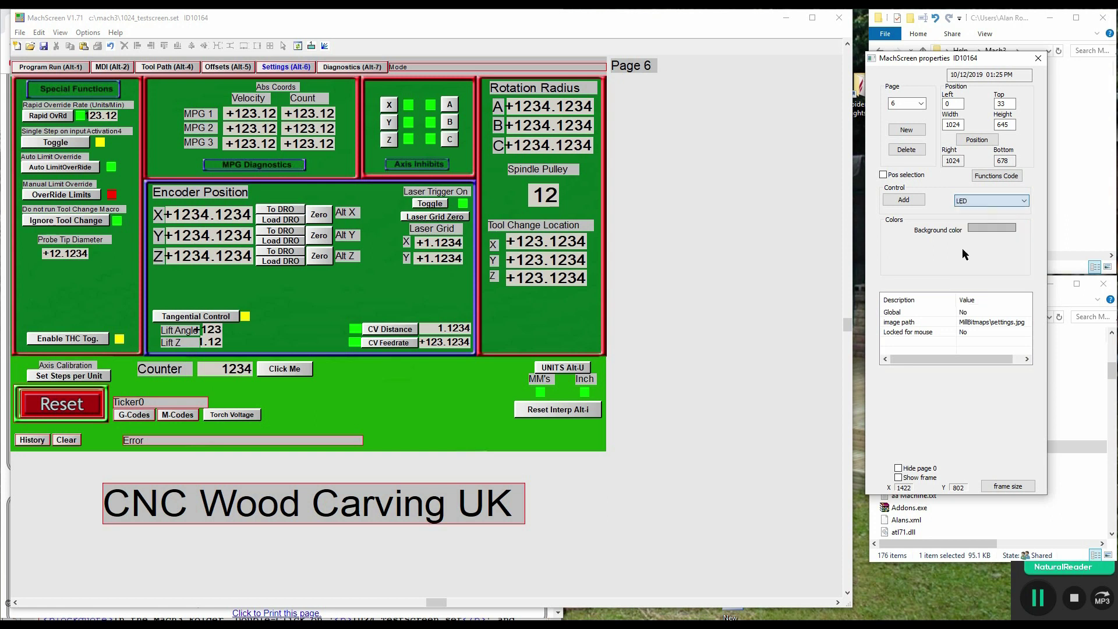
click(904, 200)
click(779, 222)
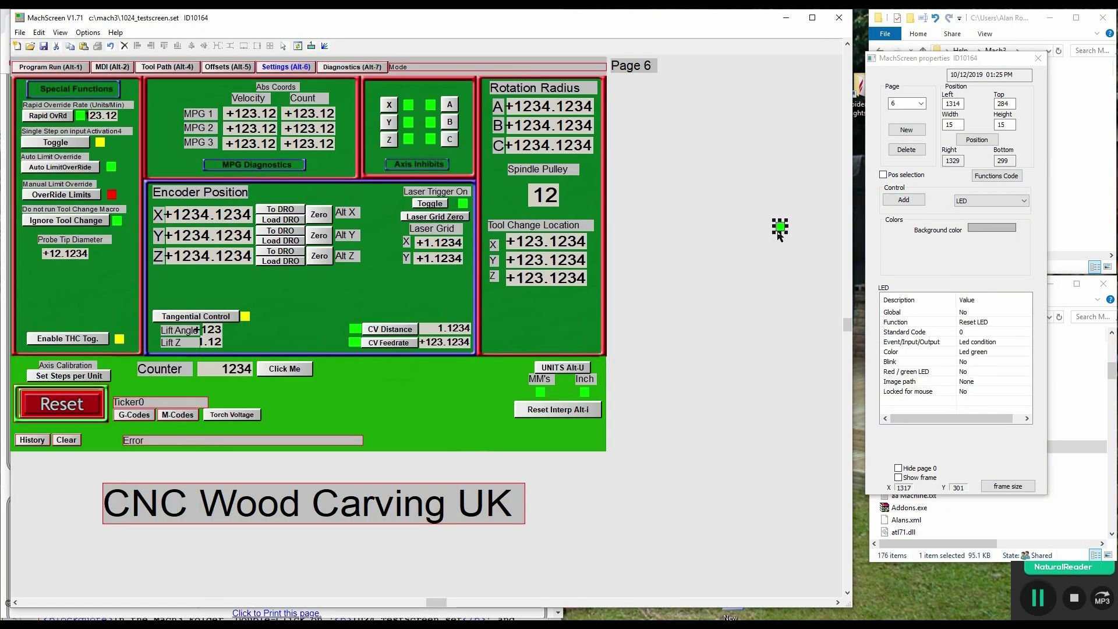
drag(788, 228, 793, 232)
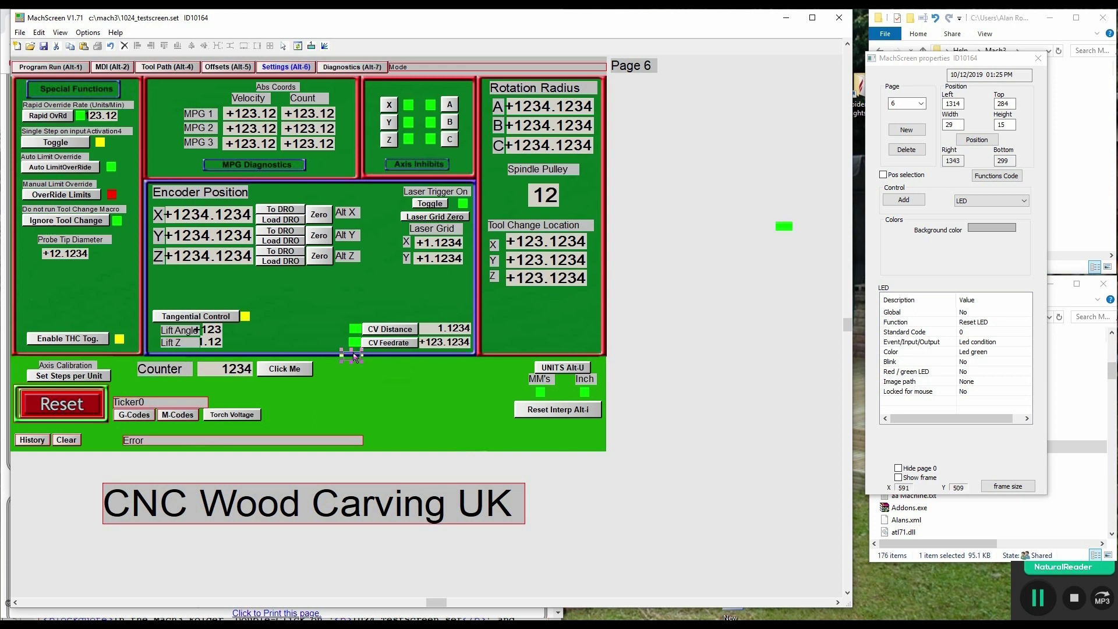
click(333, 370)
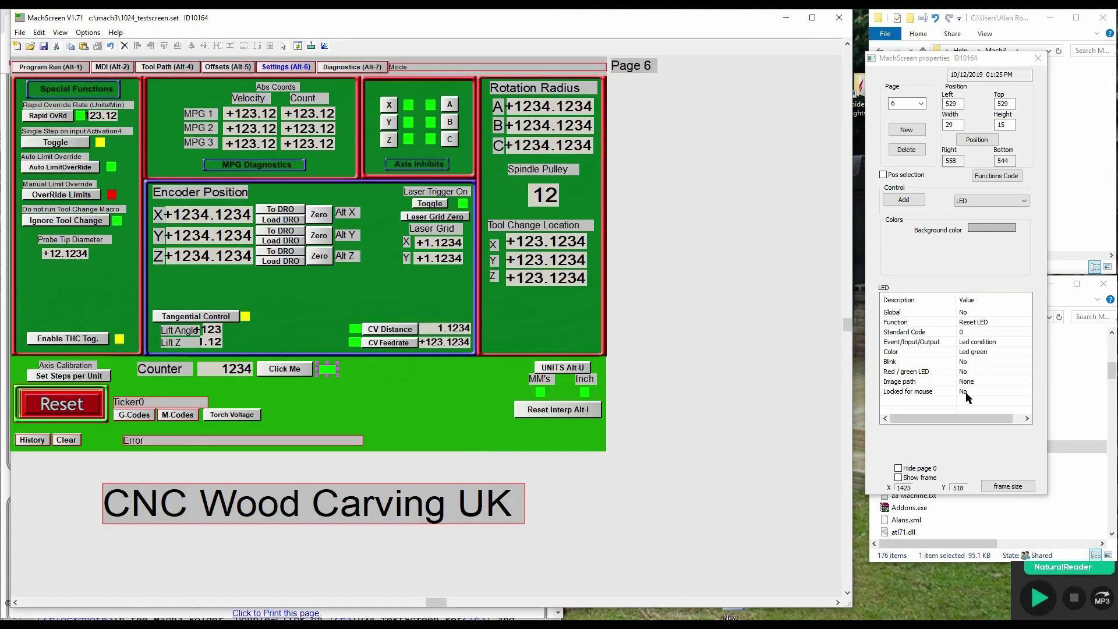
Set the LED's standard code to 2200
double_click(967, 332)
text(2200)
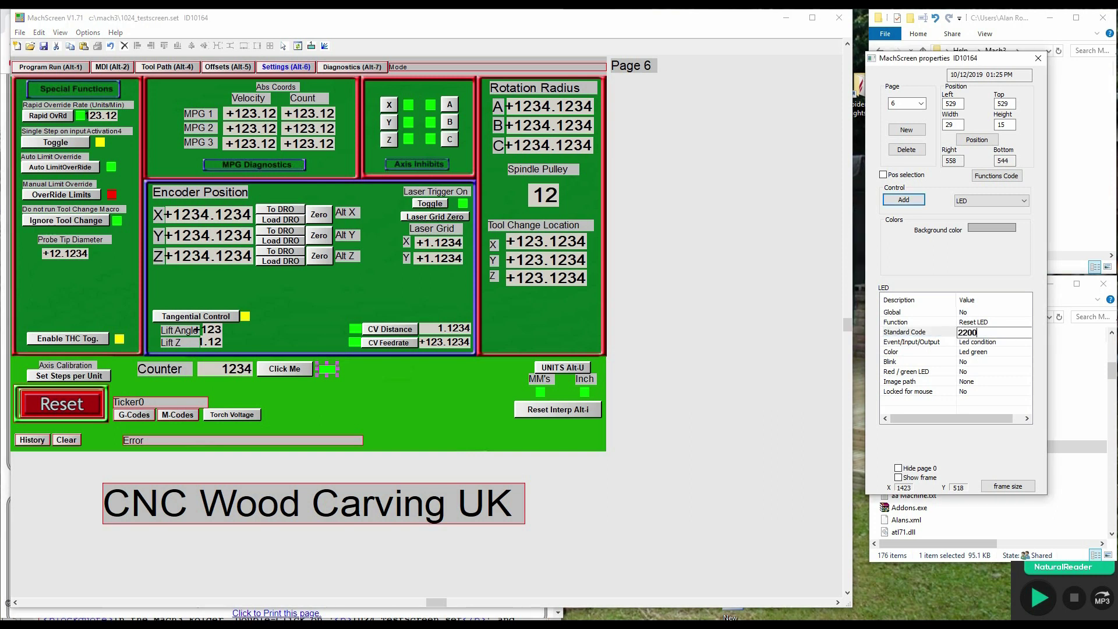
key(Return)
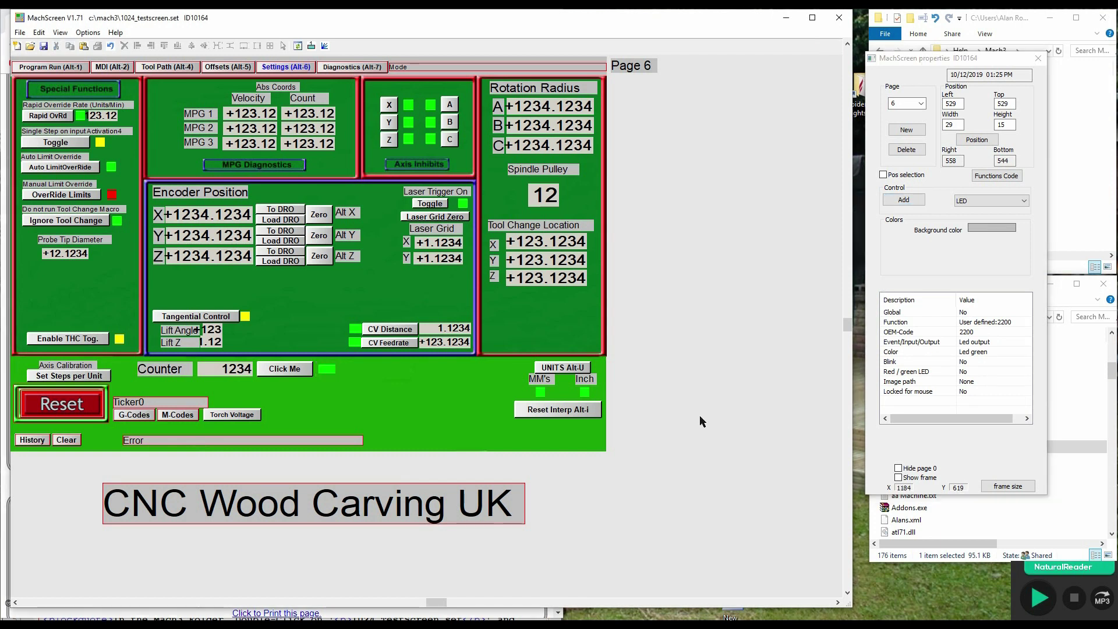
Replace None in Click Me's execute code with the pasted DRO 2200 counter script
click(1039, 600)
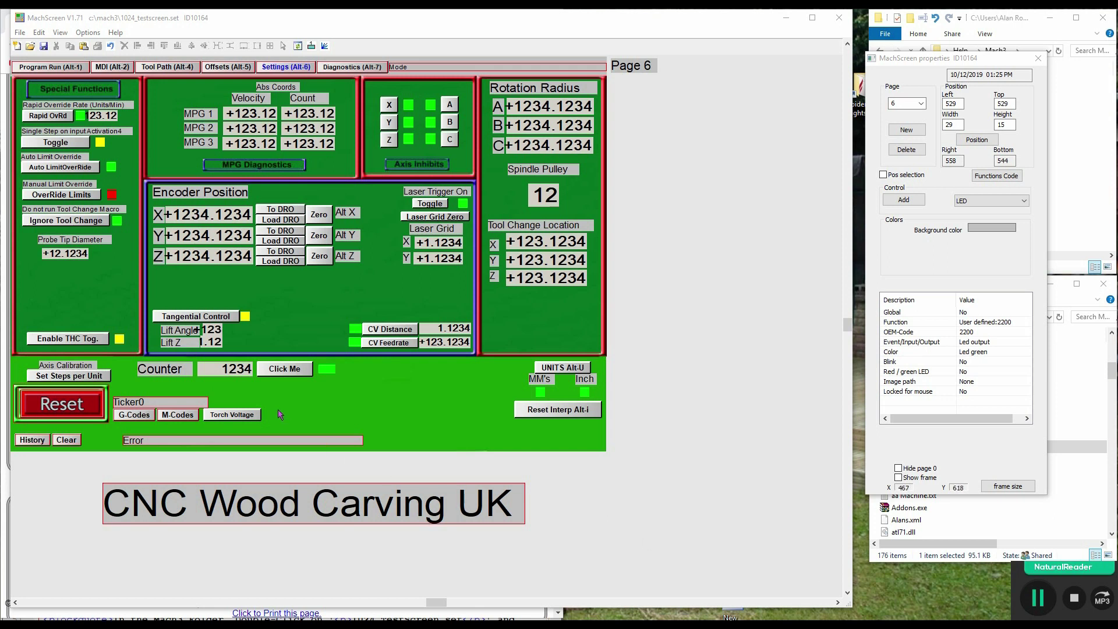
click(284, 371)
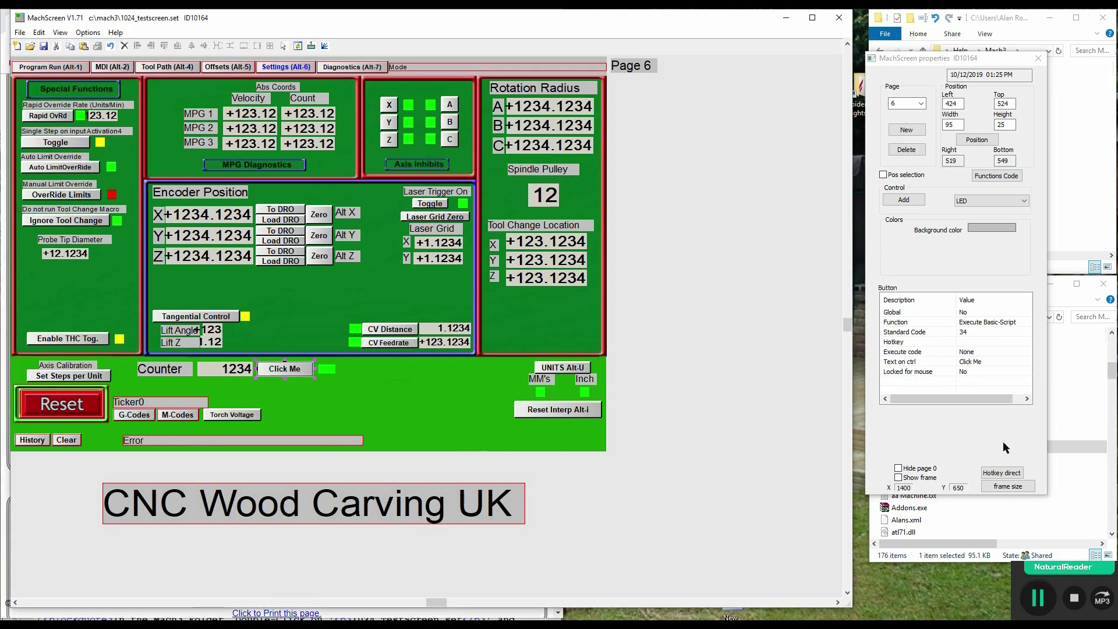
click(895, 353)
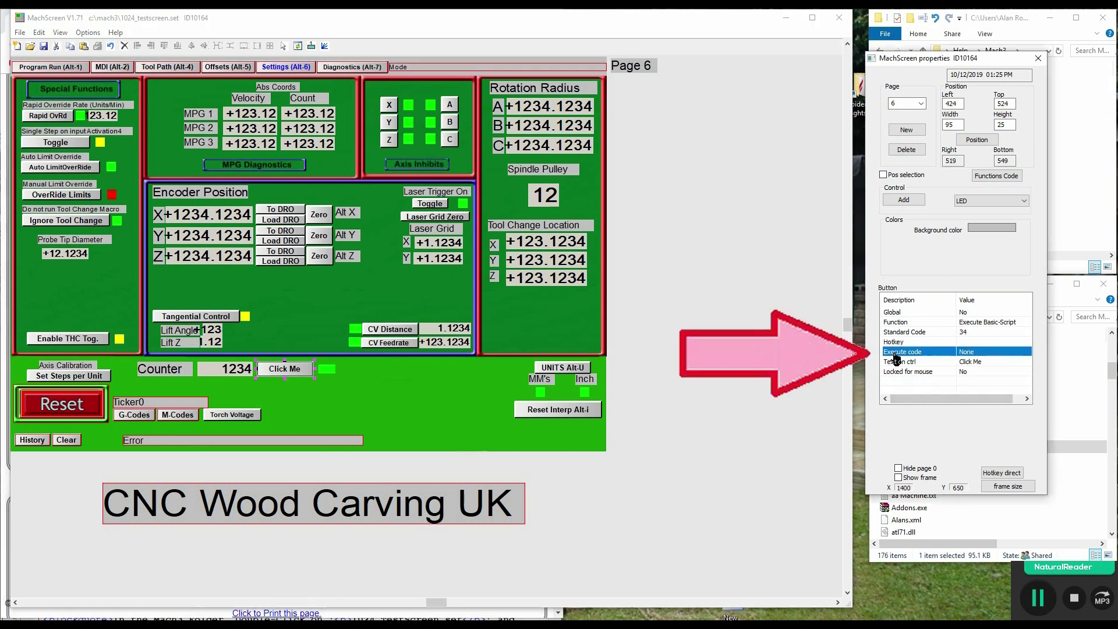
double_click(967, 353)
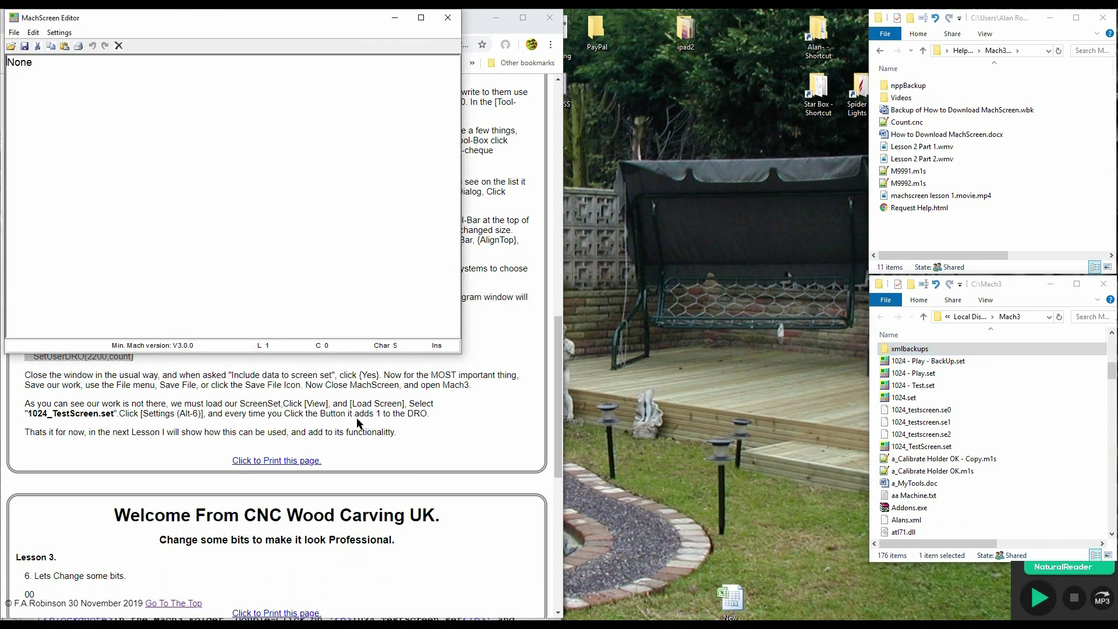
drag(34, 62, 3, 63)
text(Dim count As String 	count = GetUserDRO(2200) 	count = count + 1 	SetUserDRO(2200,count))
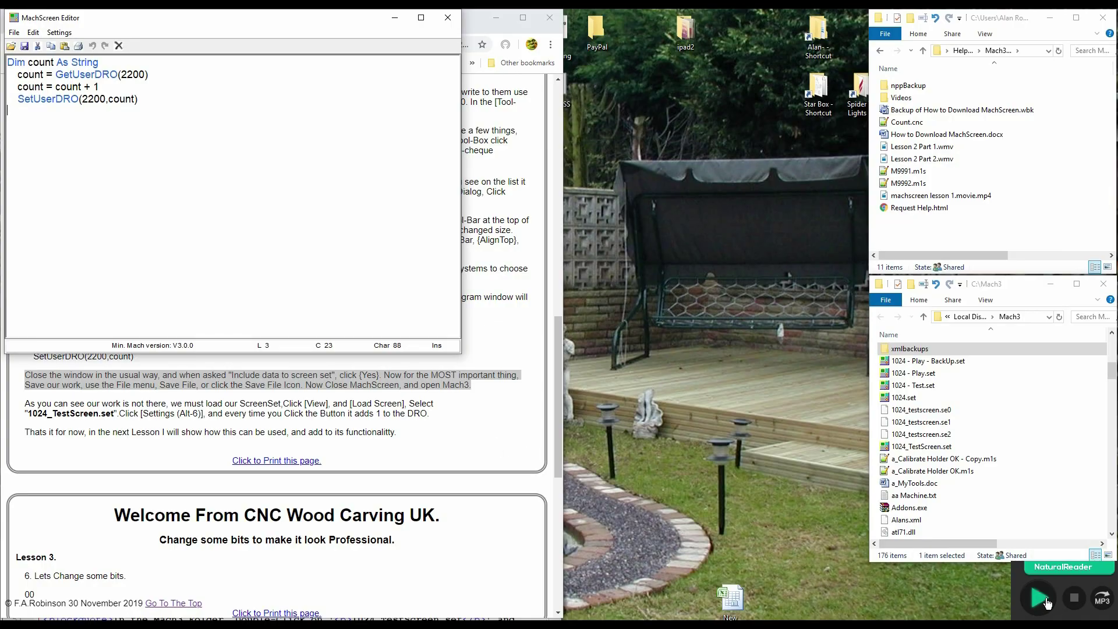
click(1039, 598)
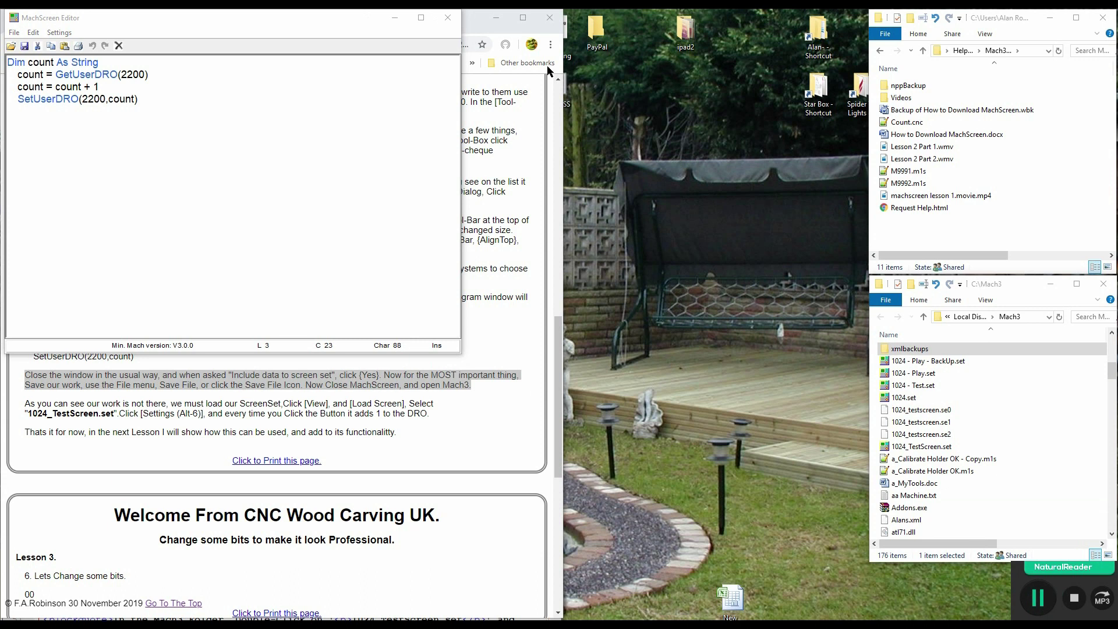
Close the editor keeping the script in the screen set, then save 1024_testscreen
click(448, 19)
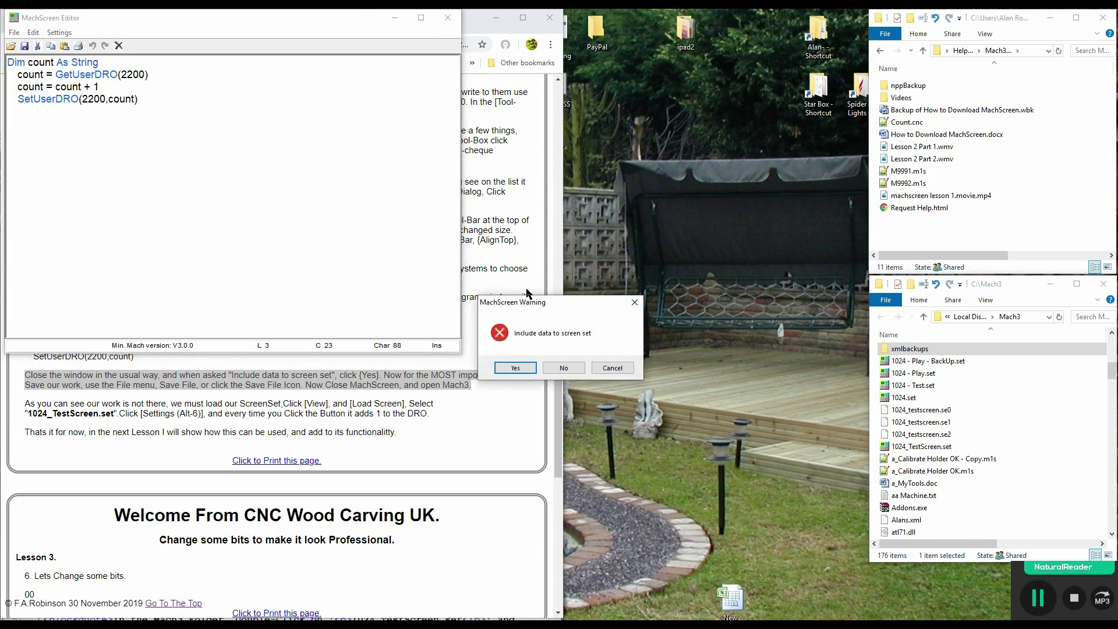
click(515, 368)
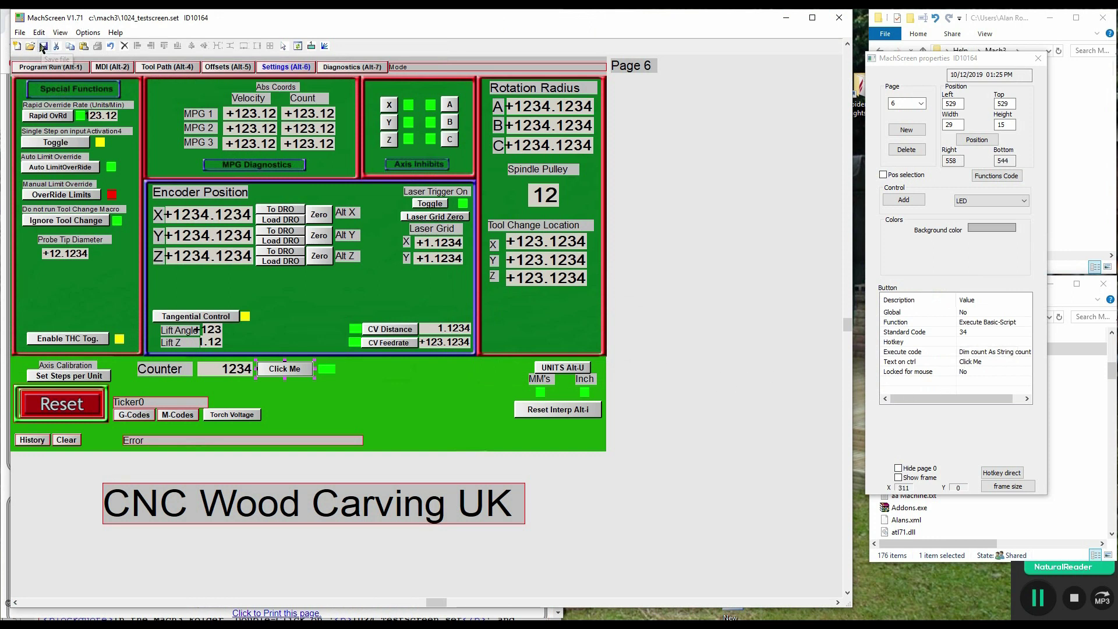
click(21, 33)
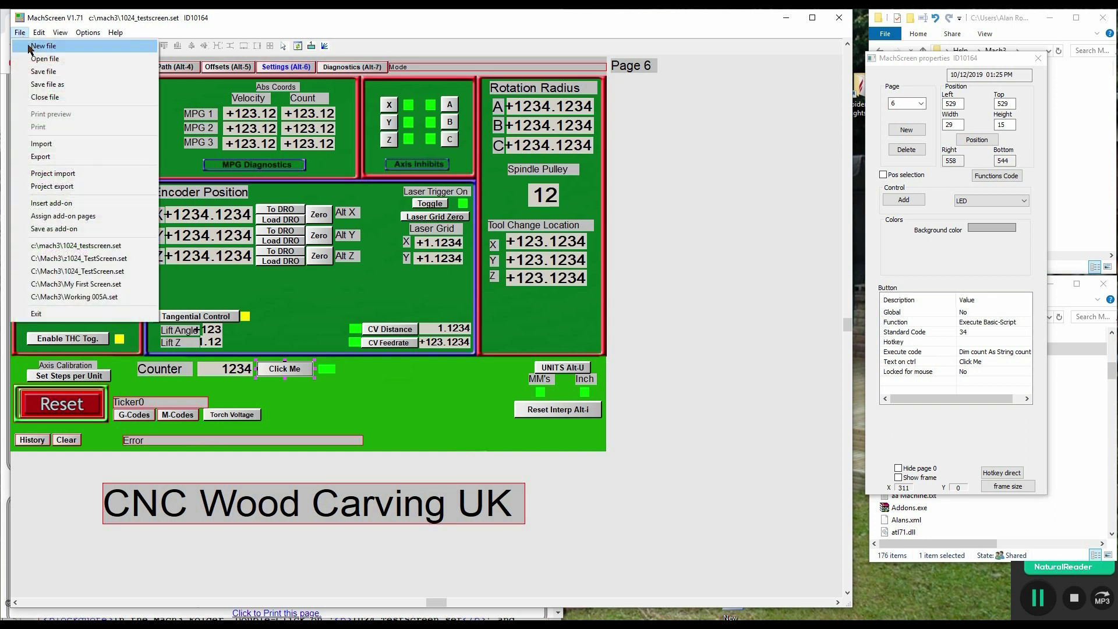
click(40, 72)
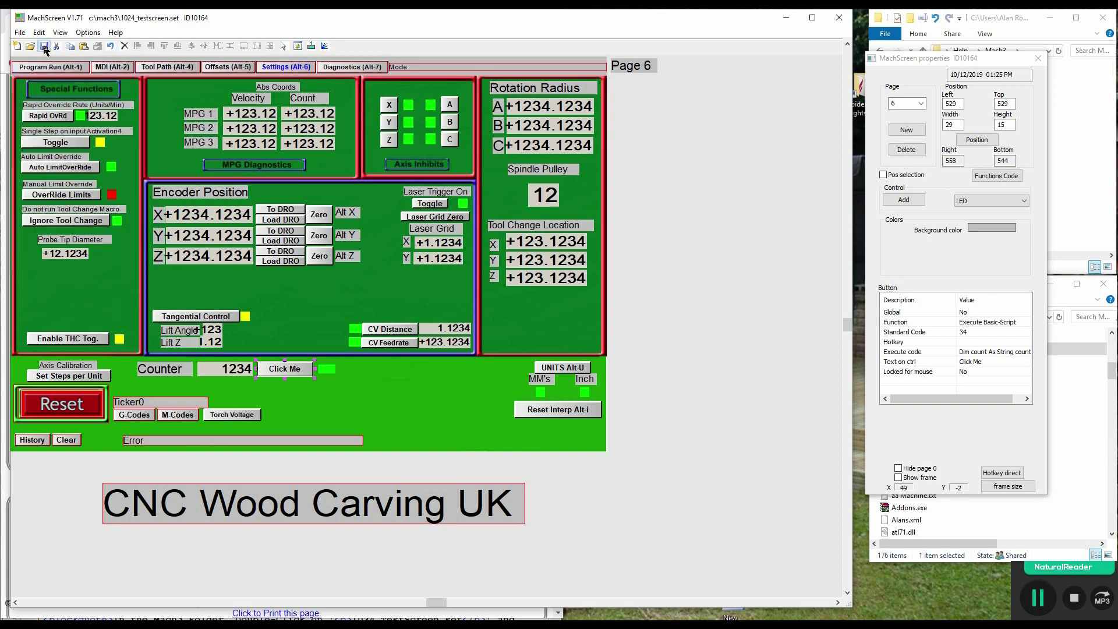
Close MachScreen and launch Mach3 CNC on its Settings page
click(839, 18)
double_click(799, 49)
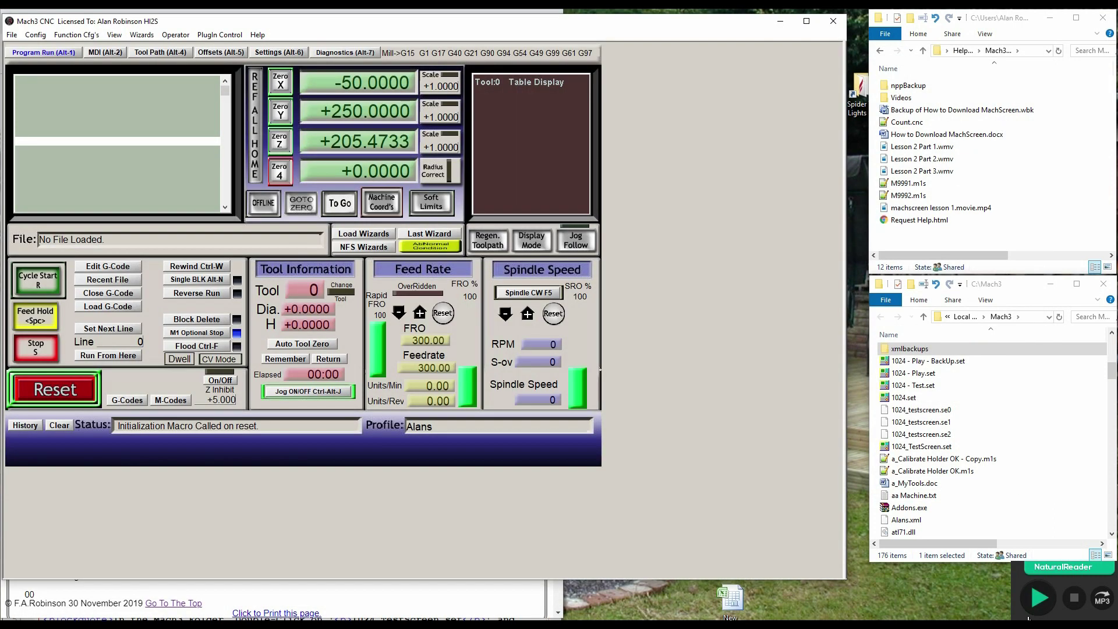
click(1037, 600)
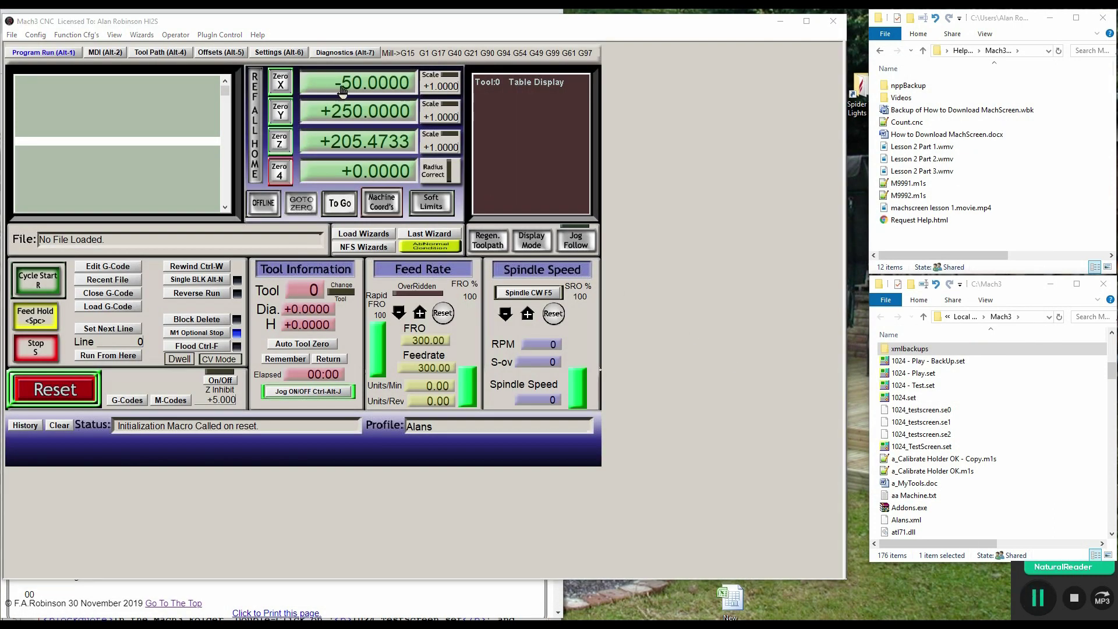
click(276, 53)
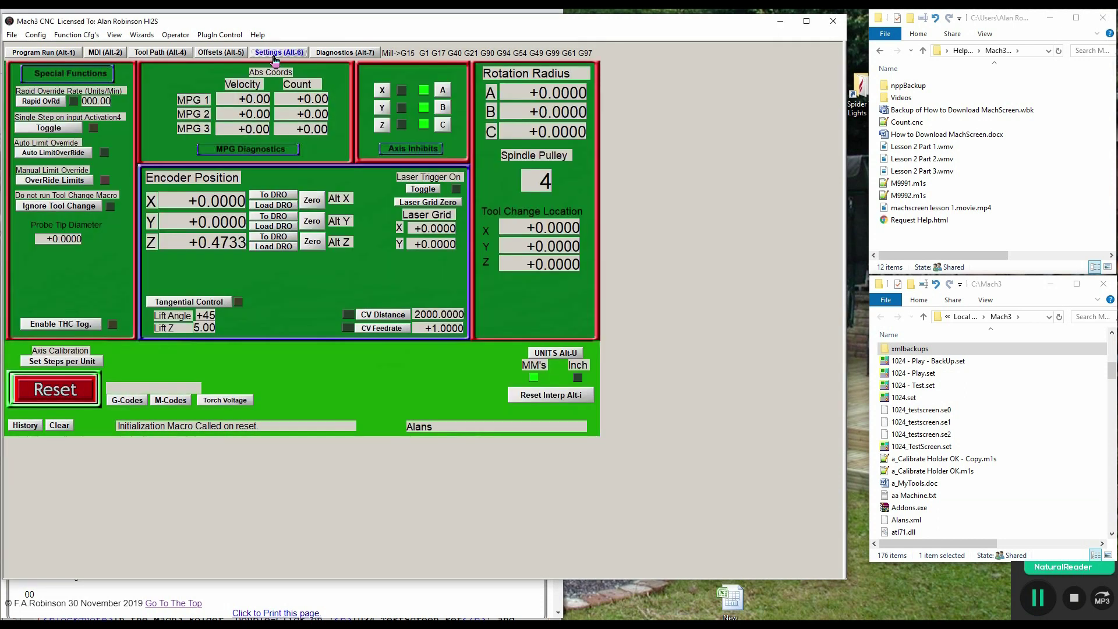
Load the 1024_TestScreen.set screen set through View > Load Screens
click(115, 36)
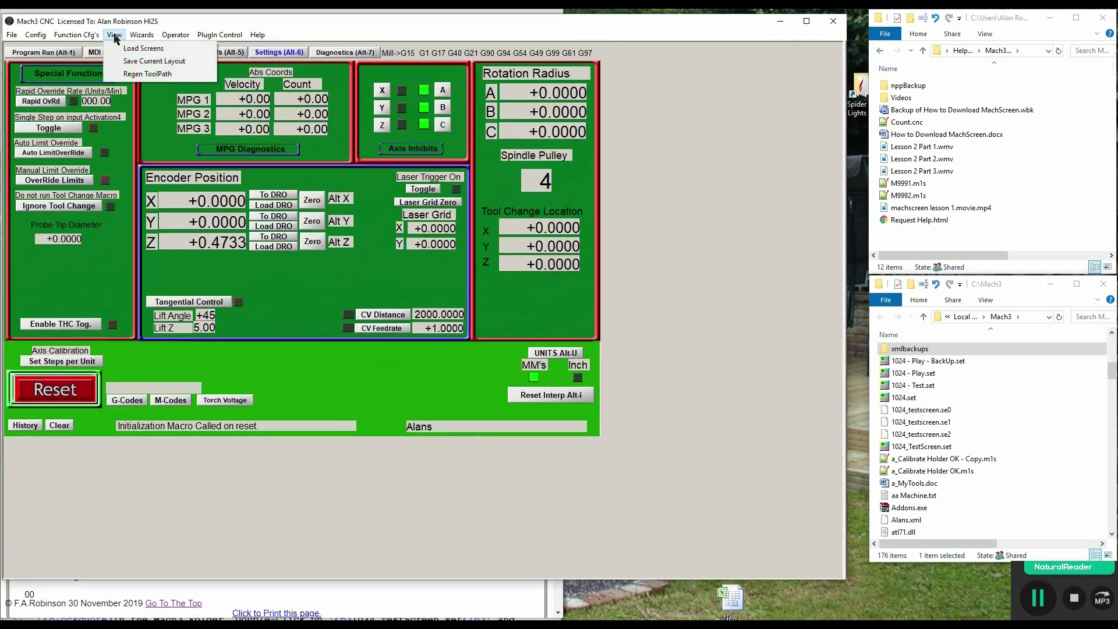
click(140, 49)
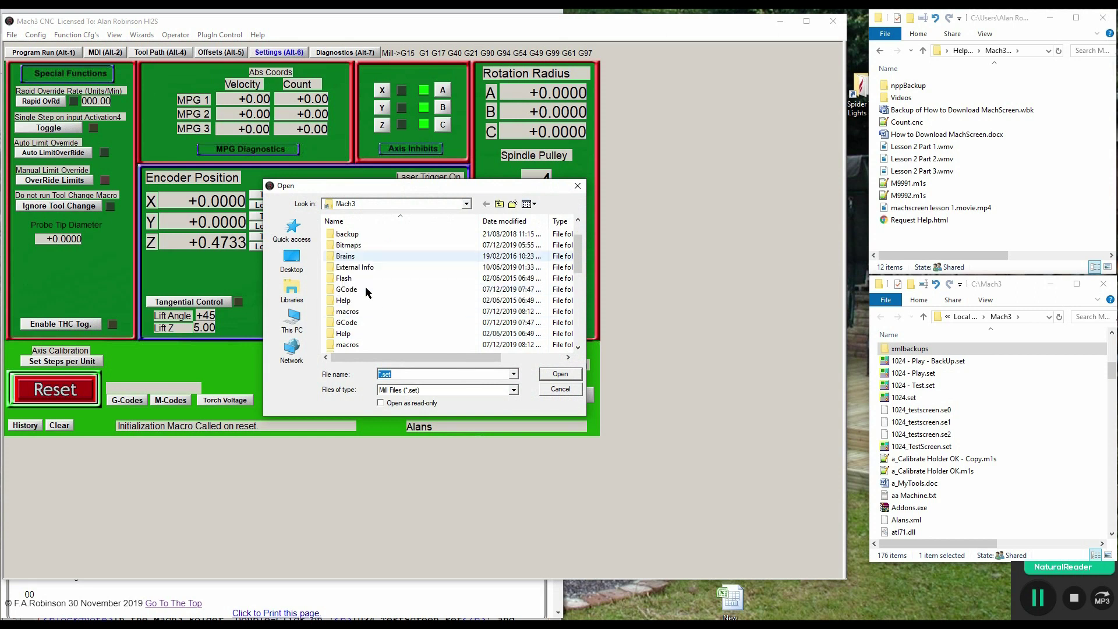
scroll(364, 288, down, 6)
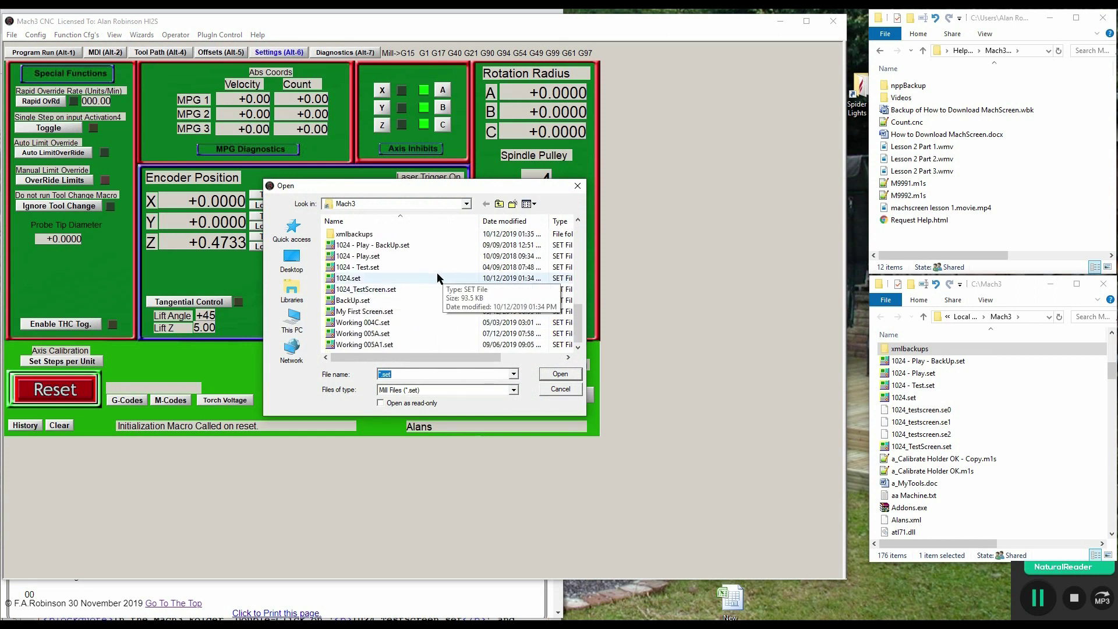
click(343, 290)
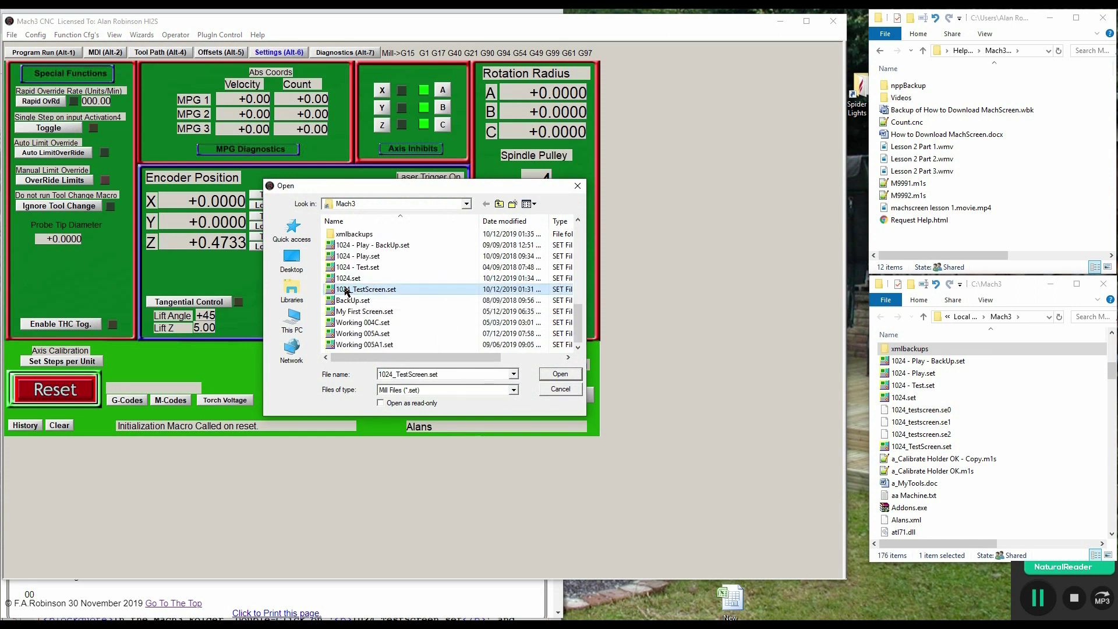
click(558, 374)
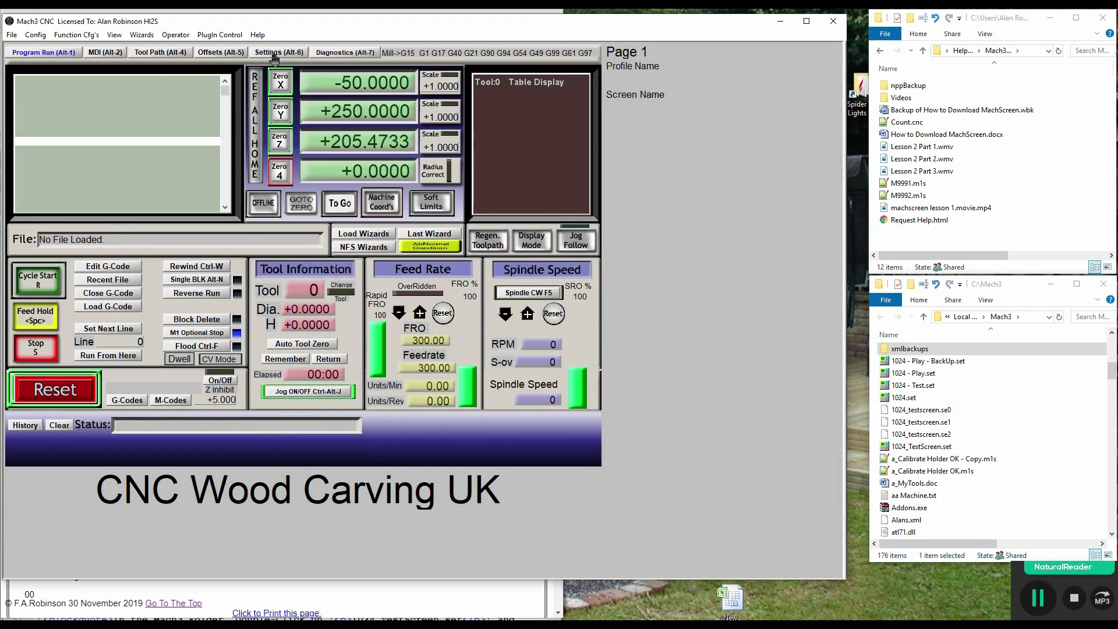
On the Settings (Alt-6) page, click Click Me repeatedly so the Counter climbs to 10
click(274, 54)
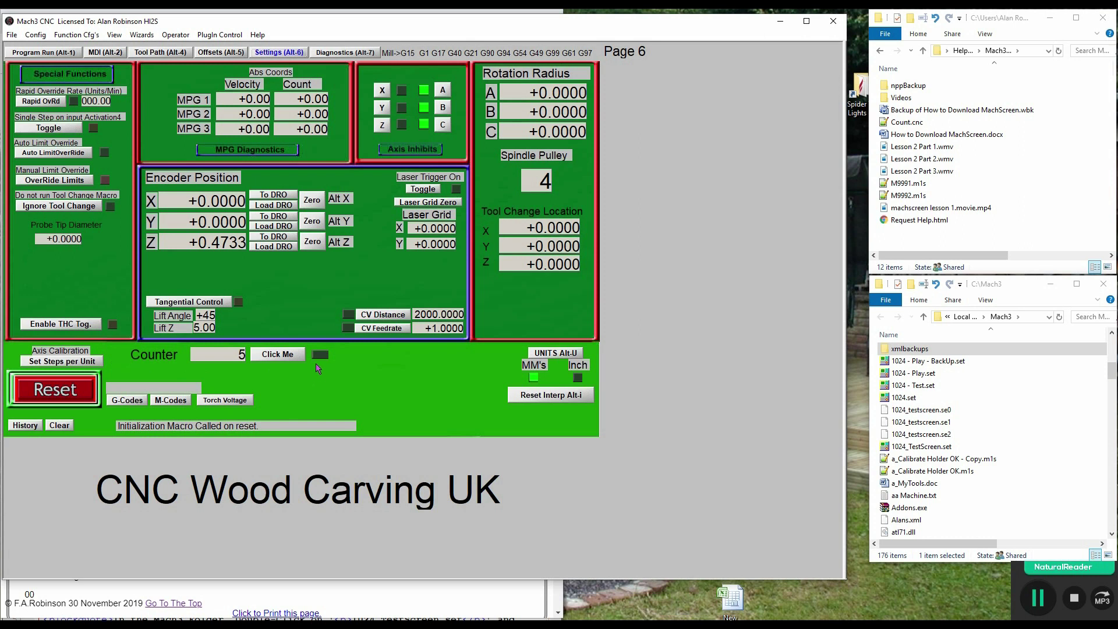
click(283, 361)
click(280, 361)
click(279, 358)
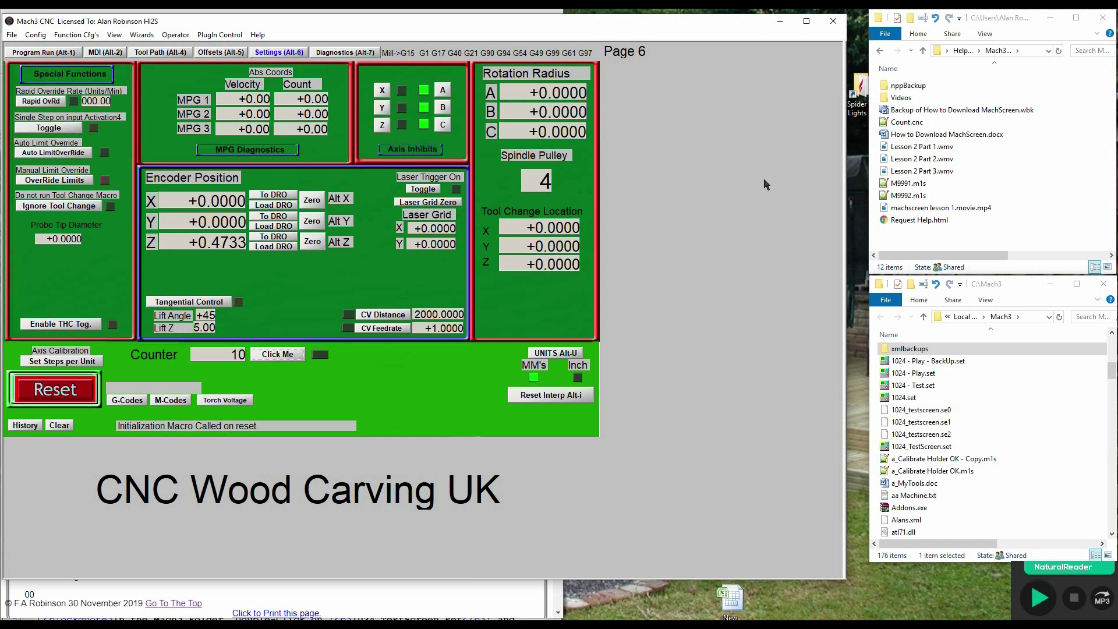